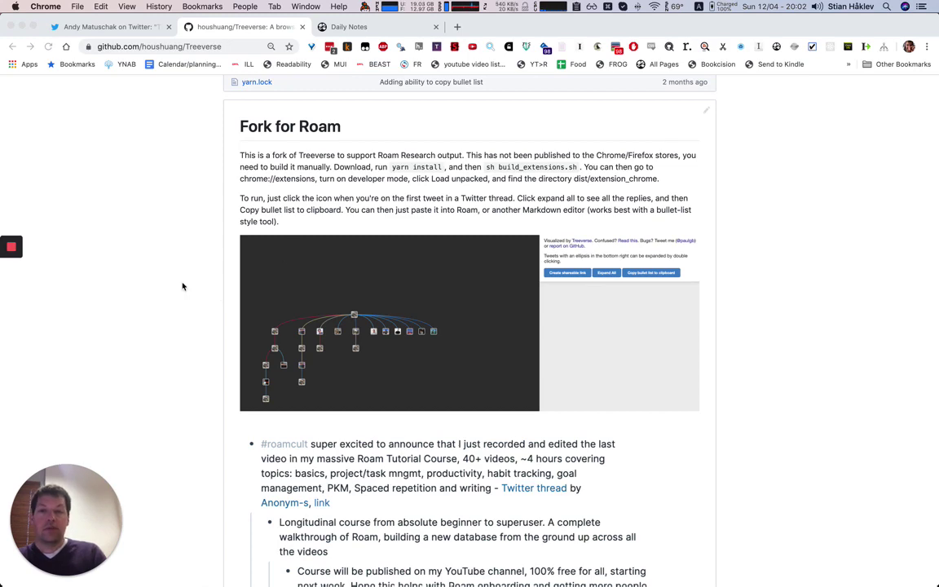
Review the Treeverse fork's repository page and its "Fork for Roam" build and usage instructions
scroll(182, 286, "up", 15)
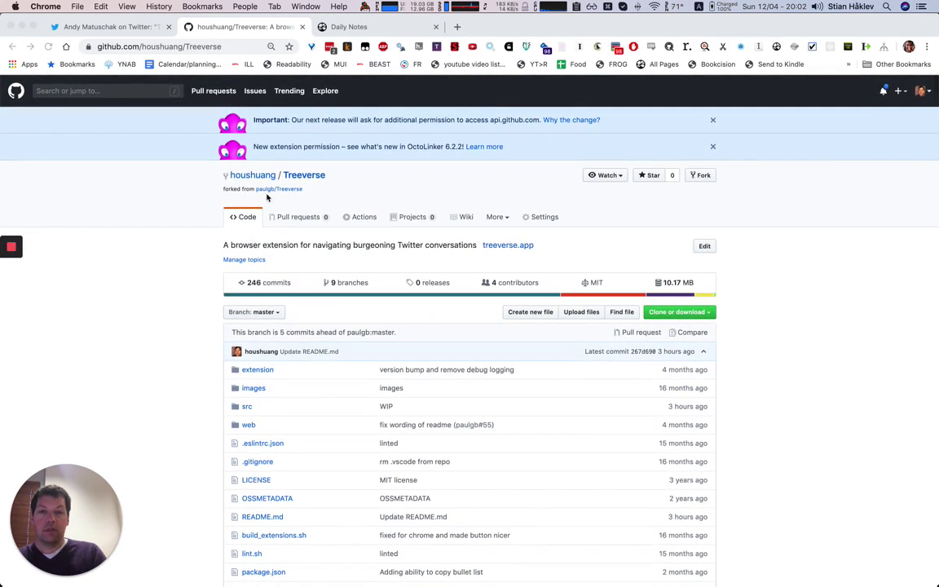
scroll(155, 201, "down", 5)
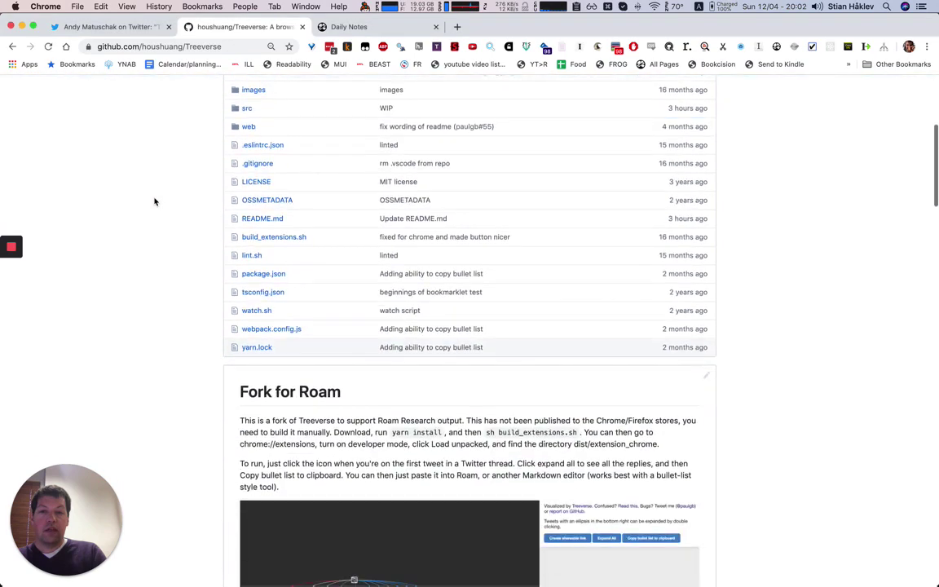
scroll(155, 202, "down", 5)
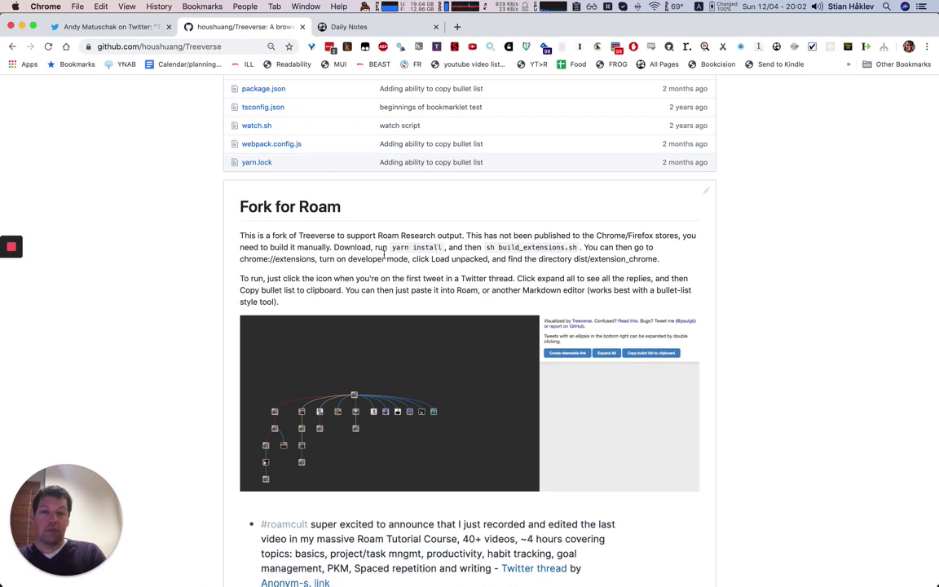
Switch to the Twitter thread about spaced repetition card cost and open its first tweet
left_click(118, 27)
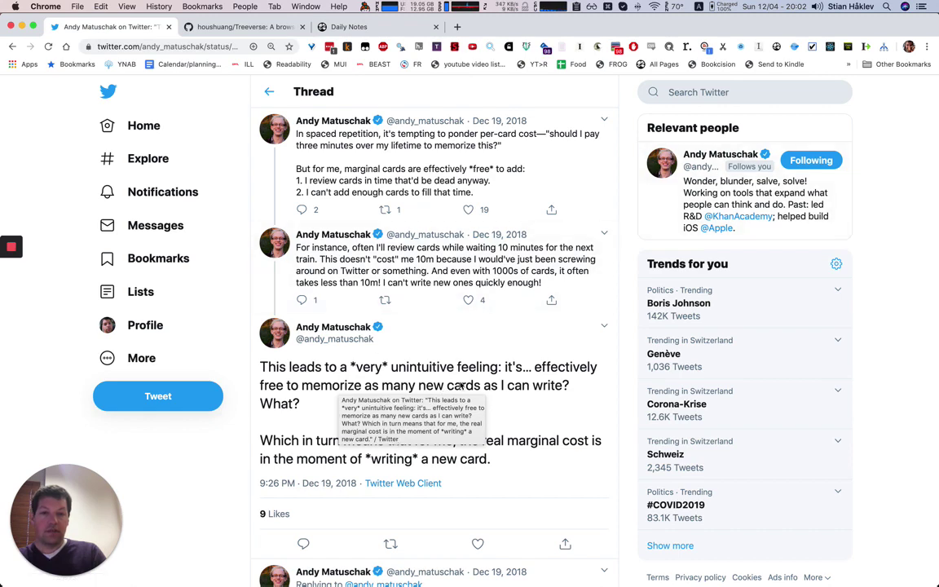
scroll(415, 409, "down", 1)
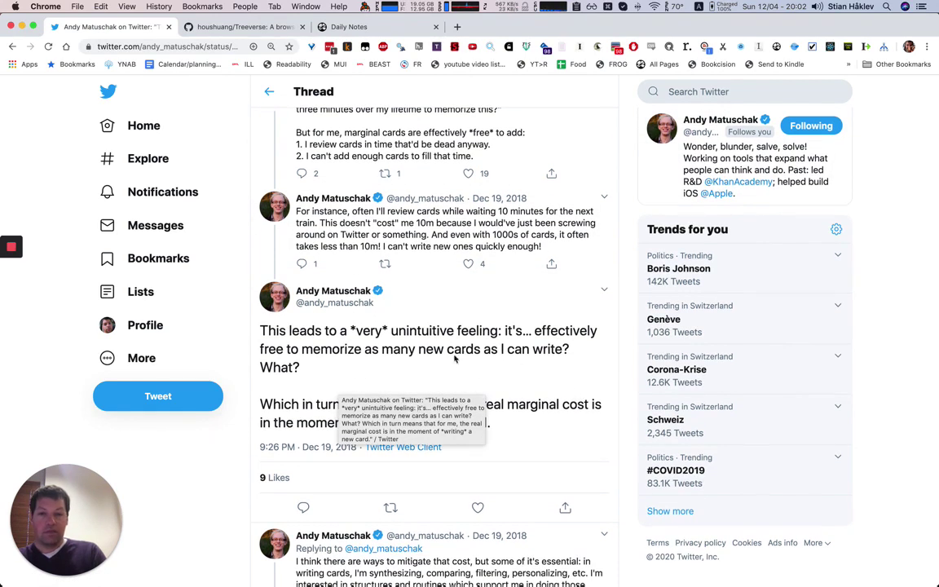
scroll(447, 361, "up", 1)
scroll(448, 360, "down", 10)
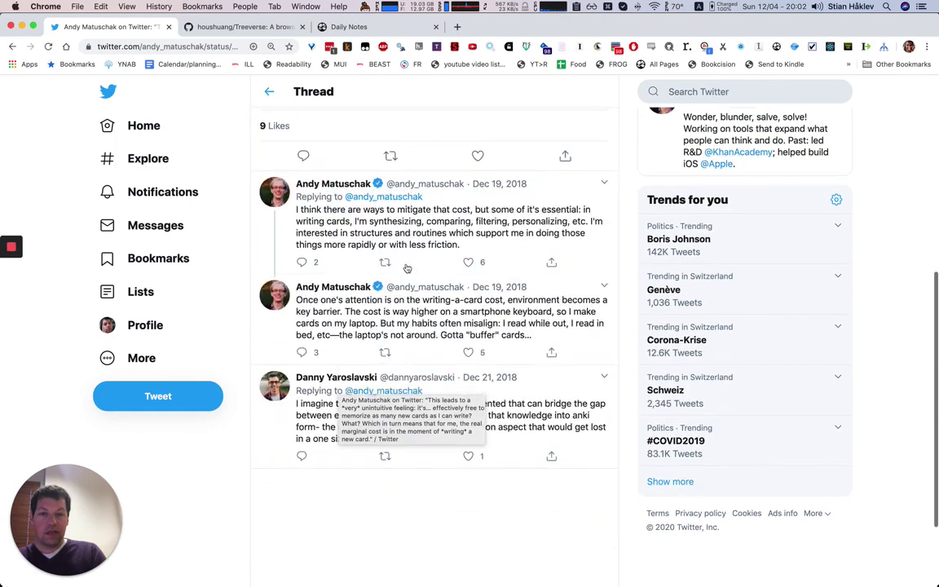
scroll(405, 268, "up", 8)
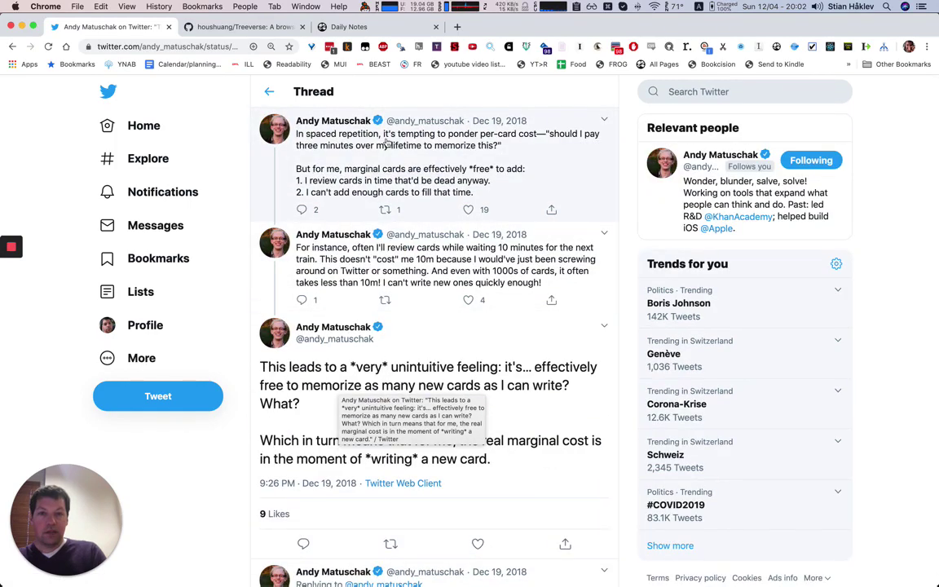
left_click(387, 142)
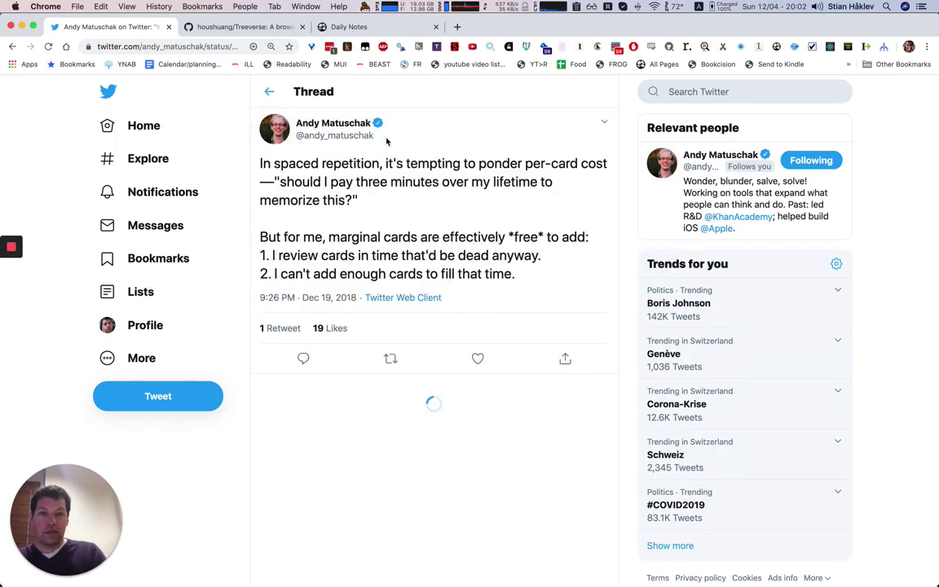
scroll(365, 190, "down", 6)
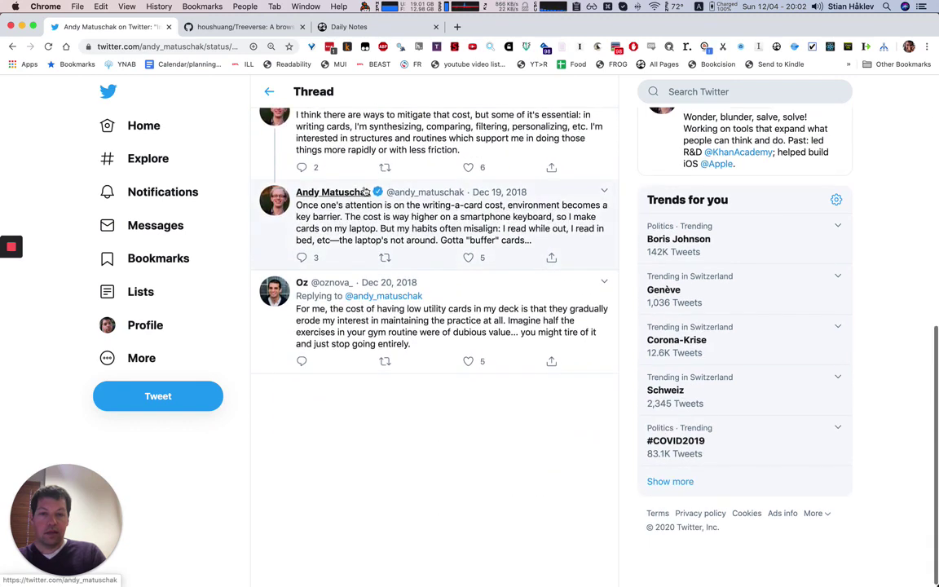
scroll(364, 190, "up", 6)
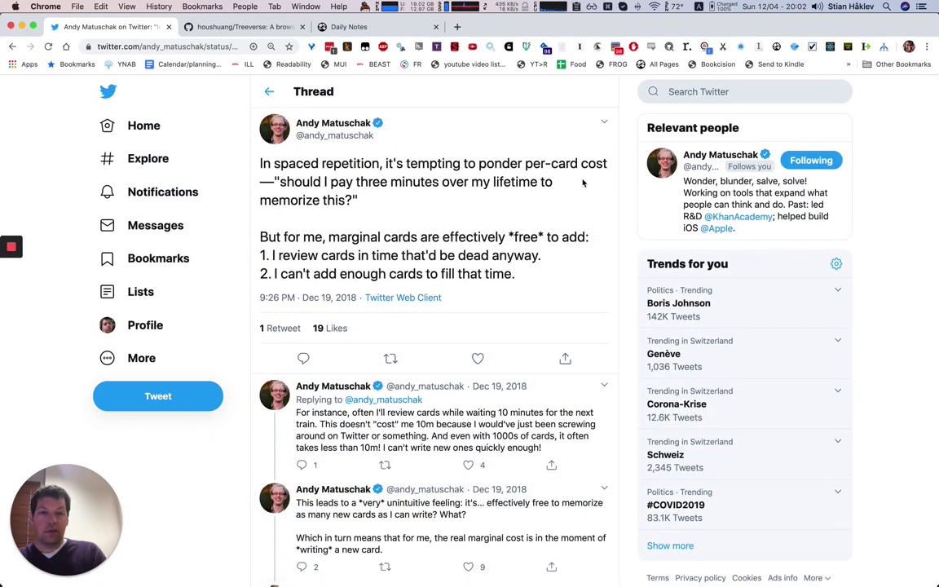
Visualize the thread as a tree with the Treeverse extension and preview the tweets behind several nodes
left_click(884, 47)
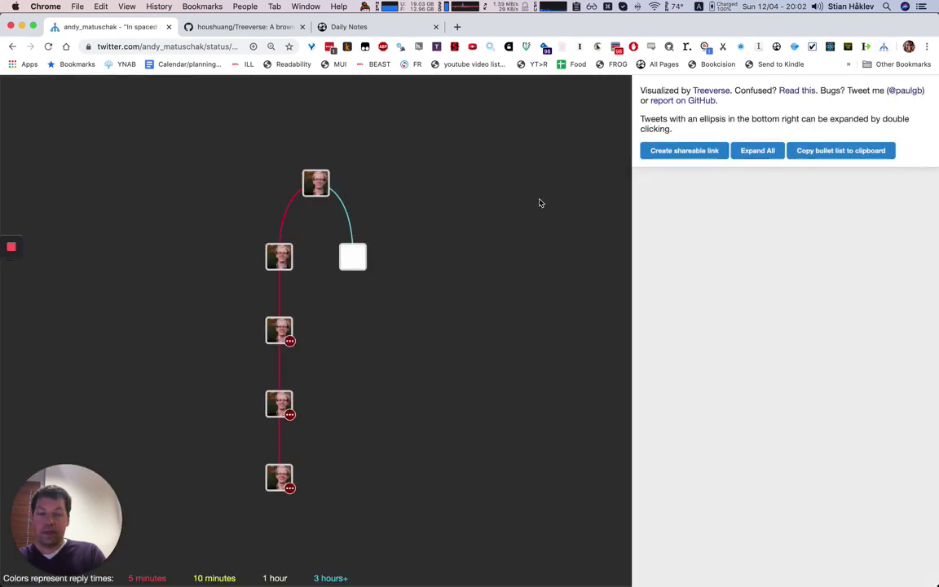
mouse_move(326, 185)
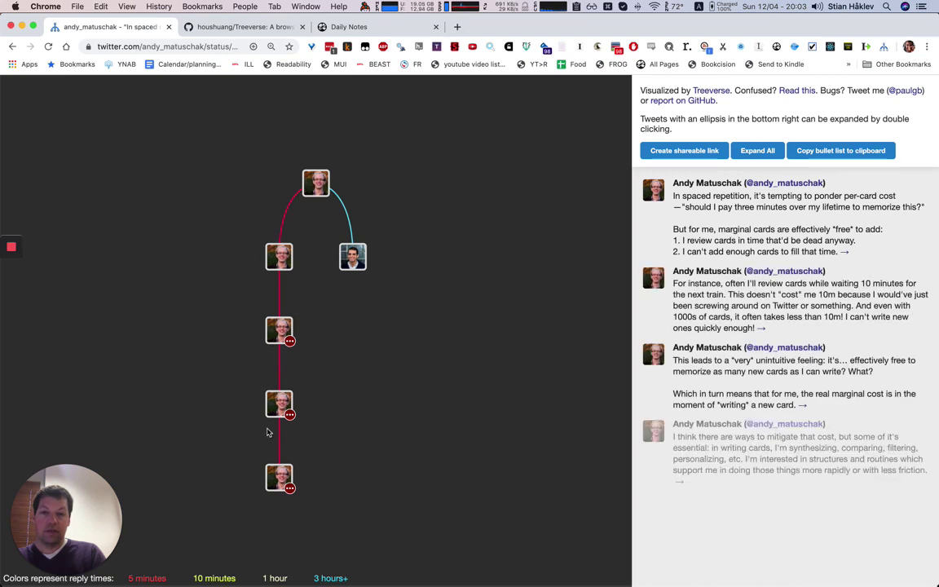
mouse_move(355, 262)
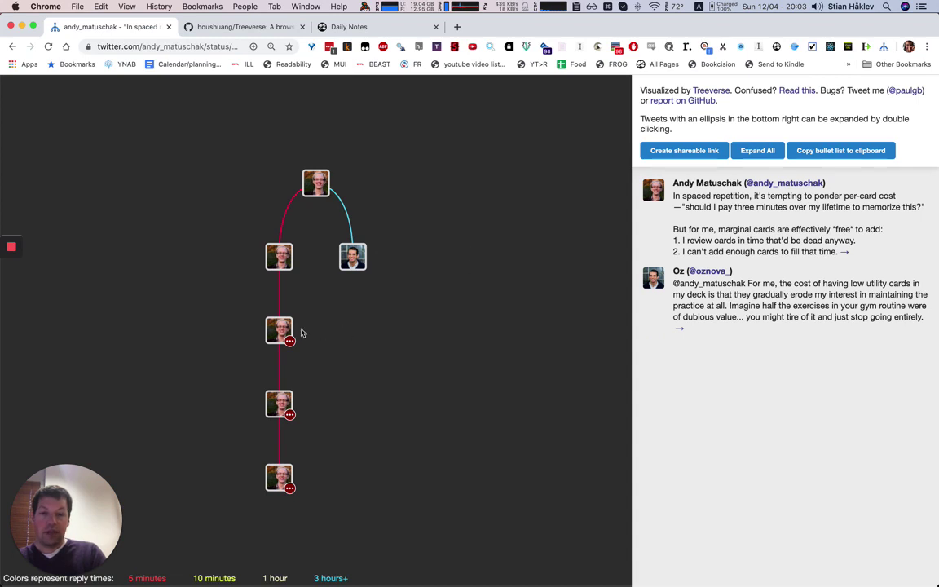
mouse_move(287, 336)
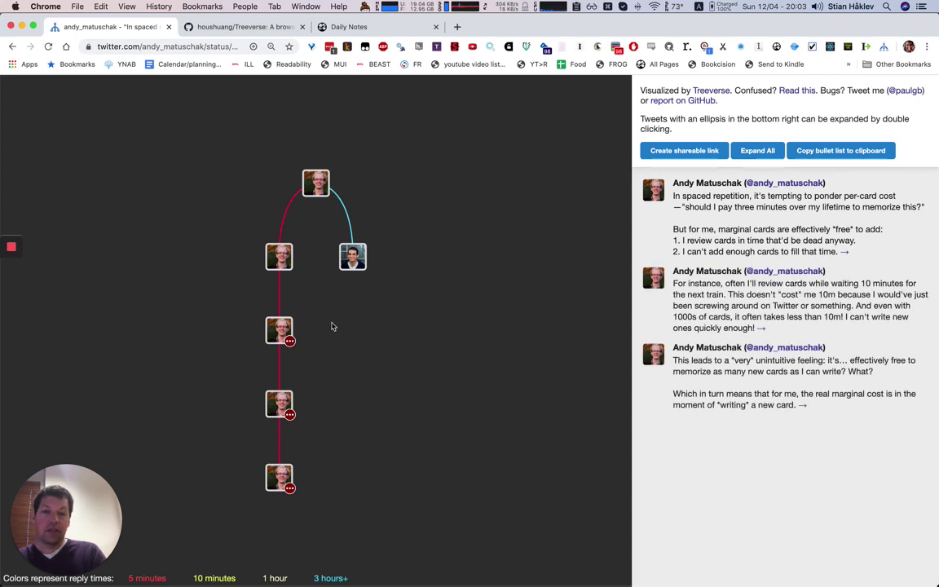
Expand all replies in the tree, copy the bullet list to the clipboard and paste it into Roam's April 12th, 2020 daily note
left_click(758, 153)
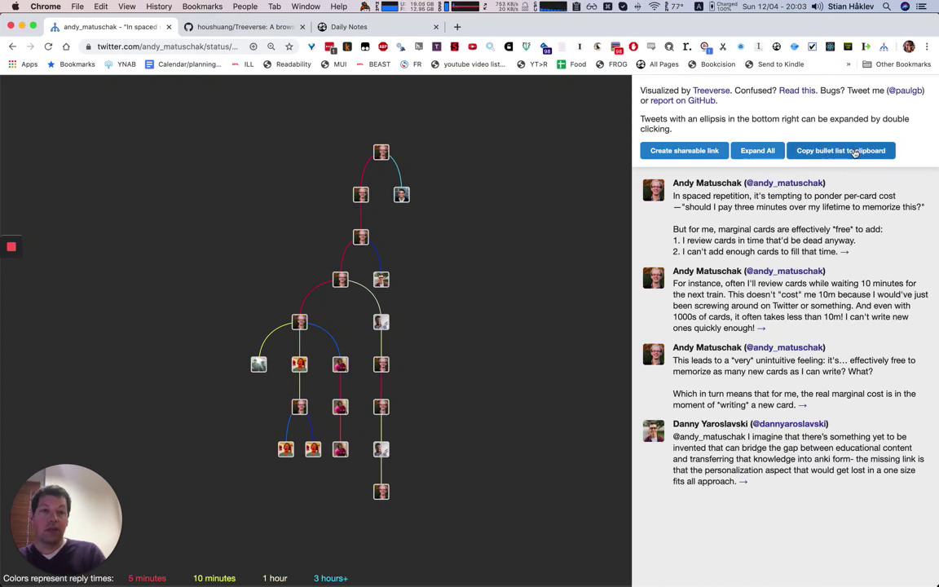
left_click(362, 30)
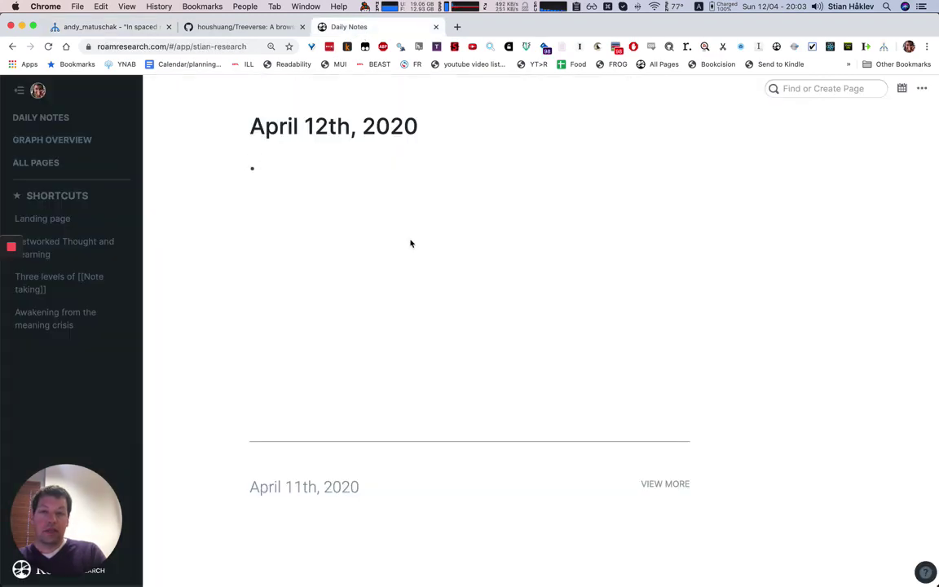
key("super+v")
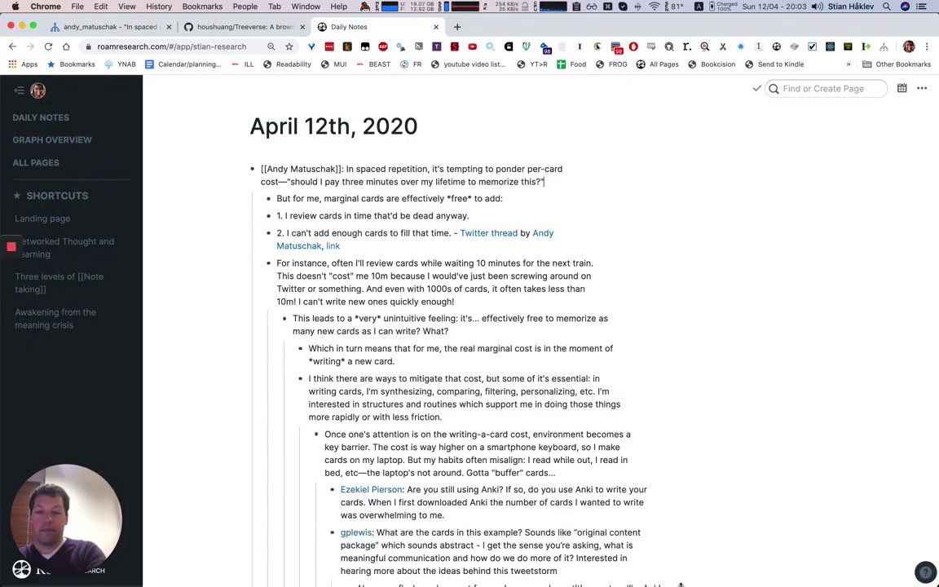
left_click(819, 500)
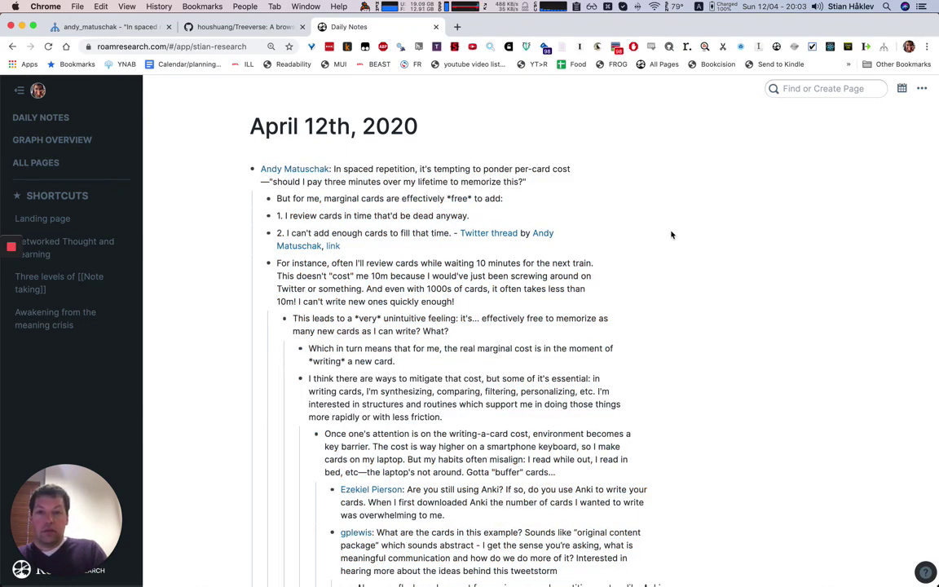
Check the linked references on the "Twitter thread" page and return to the April 12th, 2020 note
scroll(658, 222, "down", 1)
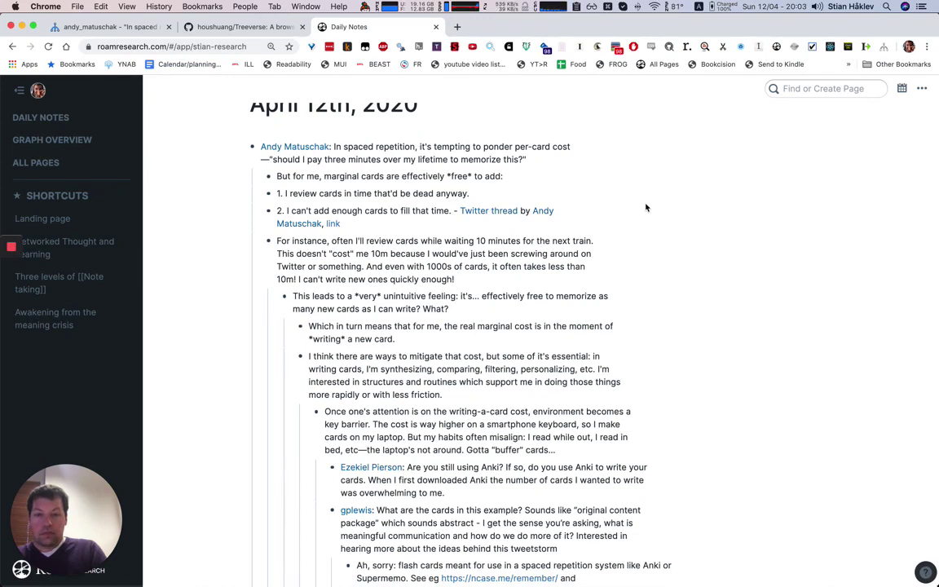
scroll(646, 207, "up", 1)
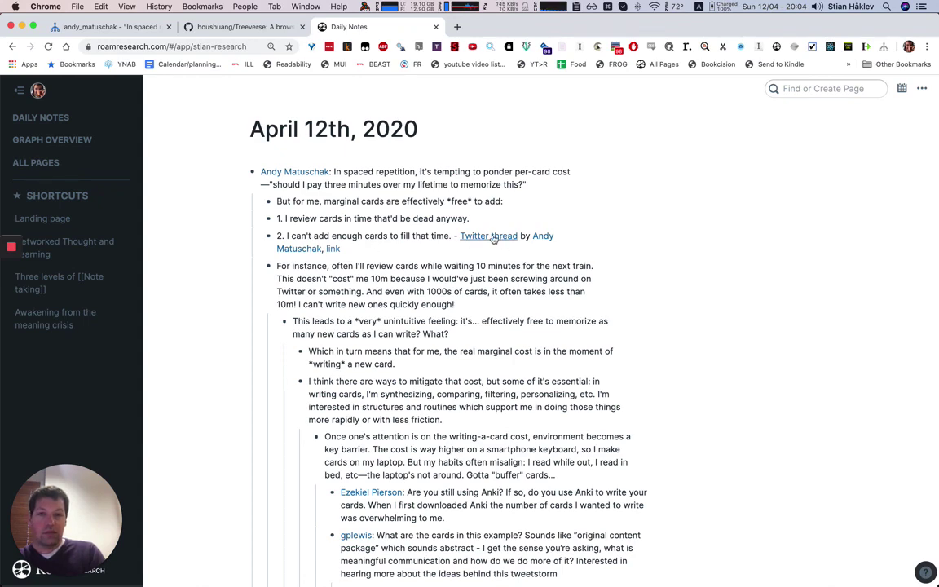
left_click(492, 235)
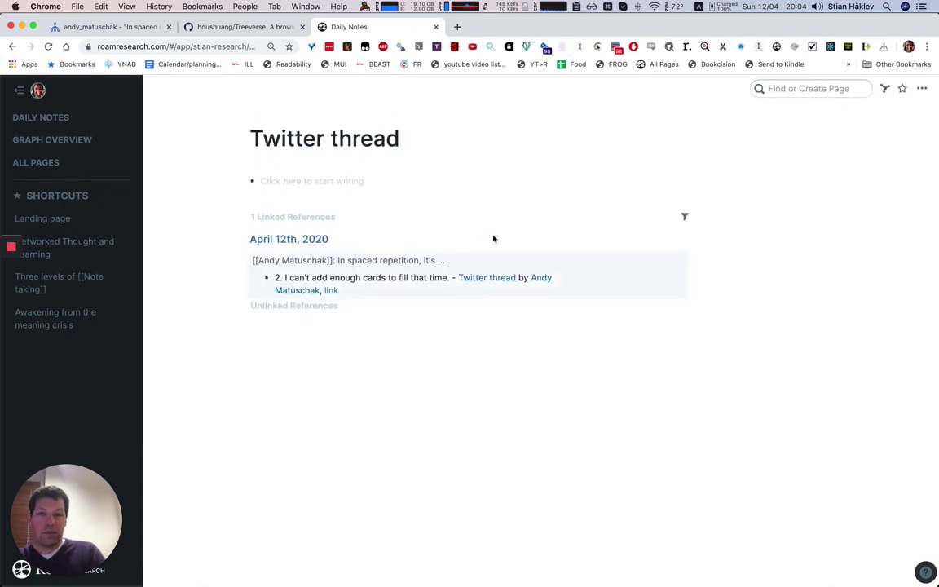
left_click(321, 239)
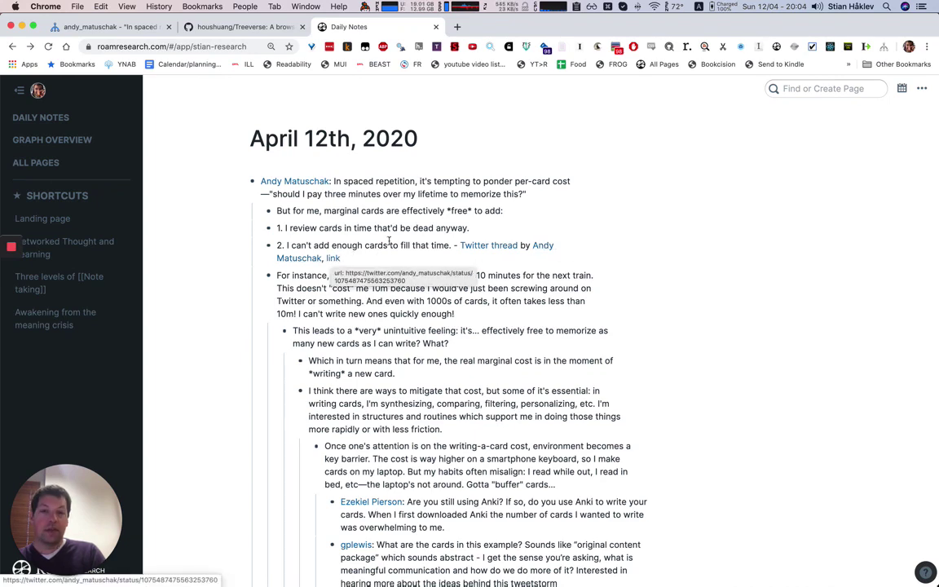
scroll(389, 240, "down", 1)
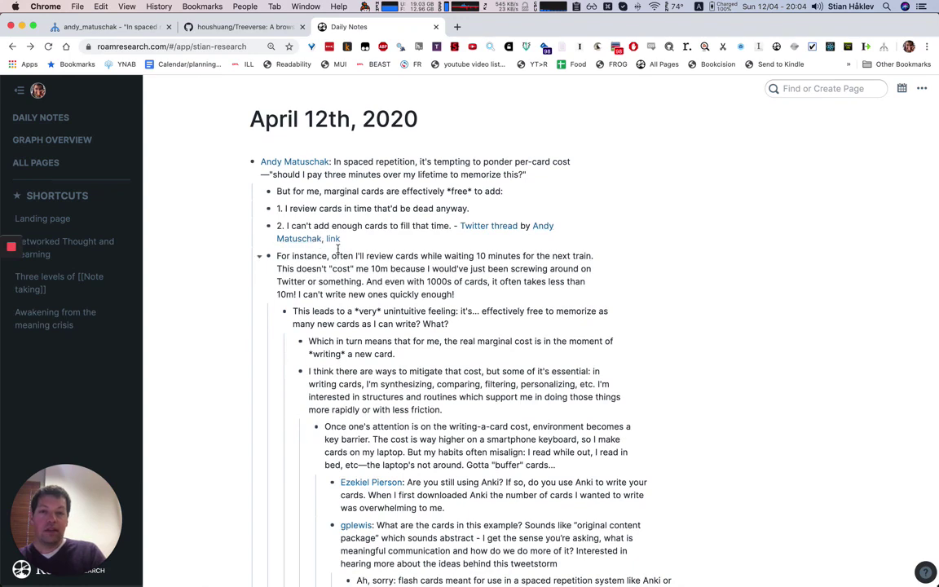
scroll(337, 250, "down", 1)
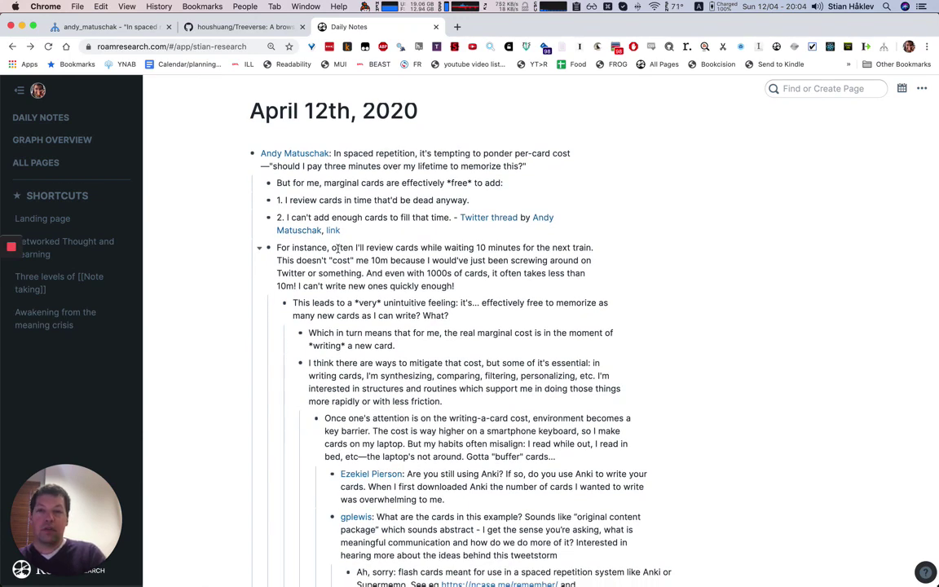
Compare the Treeverse conversation tree with the pasted outline in Roam, examining how the replies are nested
key("ctrl+shift+Tab")
key("ctrl+shift+Tab")
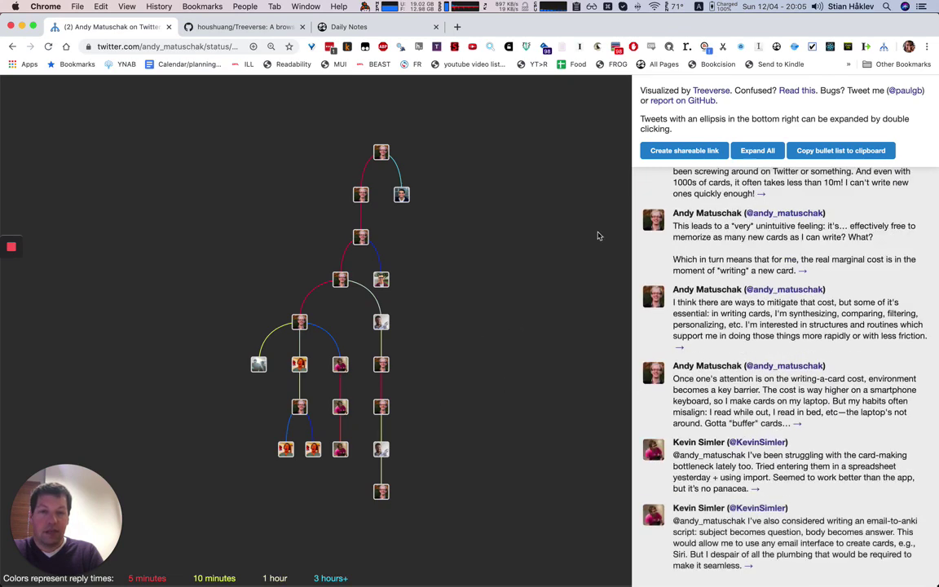
left_click(344, 27)
scroll(373, 163, "down", 5)
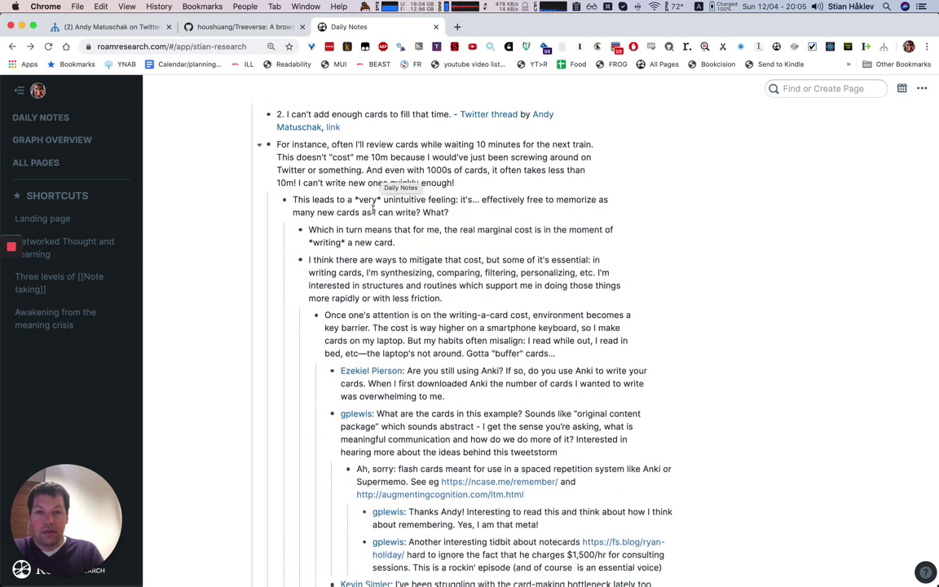
scroll(390, 260, "down", 3)
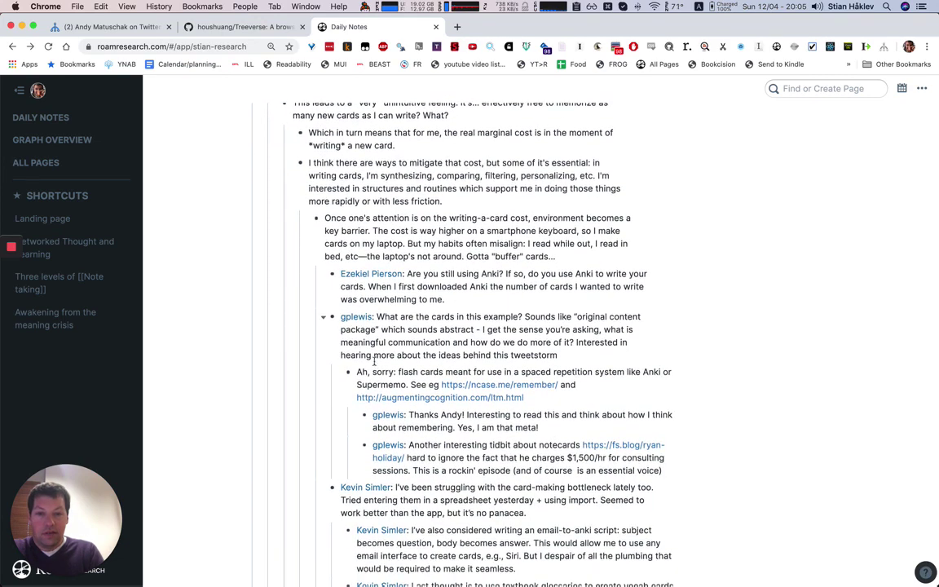
scroll(359, 242, "down", 2)
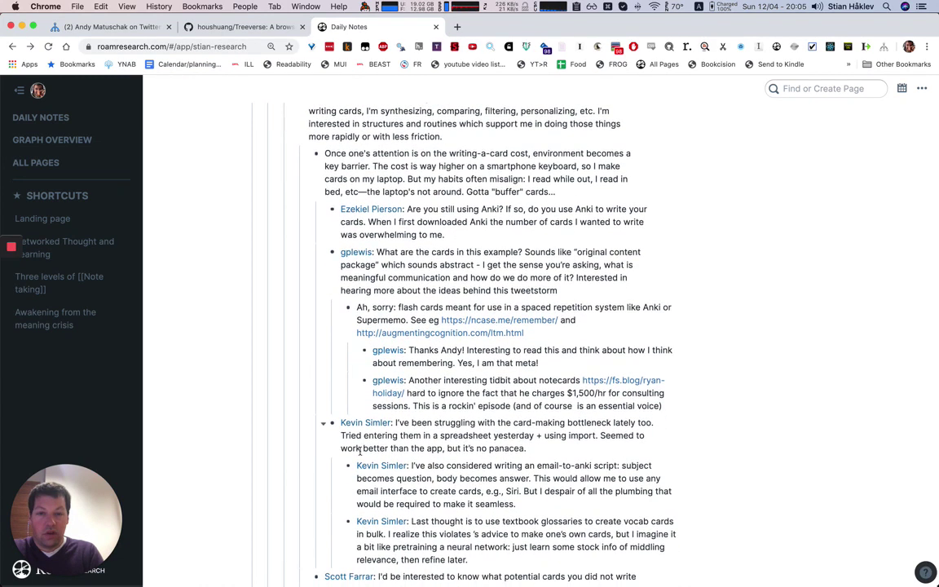
scroll(372, 383, "down", 2)
scroll(343, 367, "down", 1)
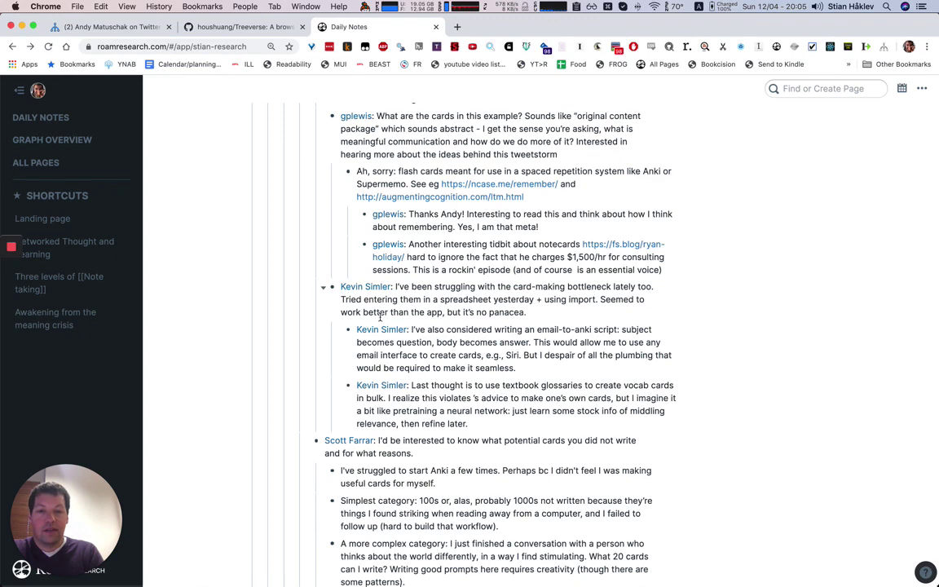
Collapse and re-expand the reply about the card-making bottleneck, and examine the nested replies around and below it
left_click(323, 288)
left_click(323, 288)
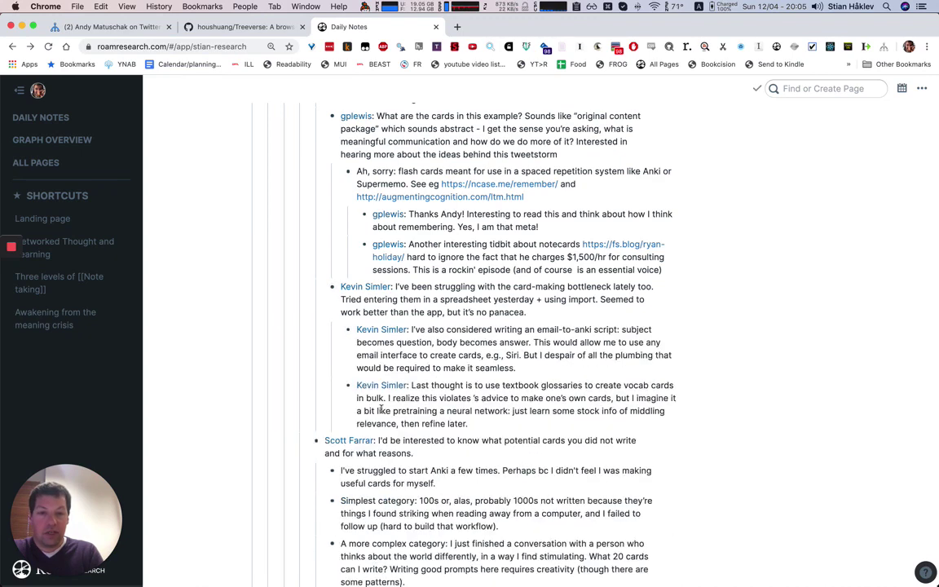
scroll(496, 343, "up", 2)
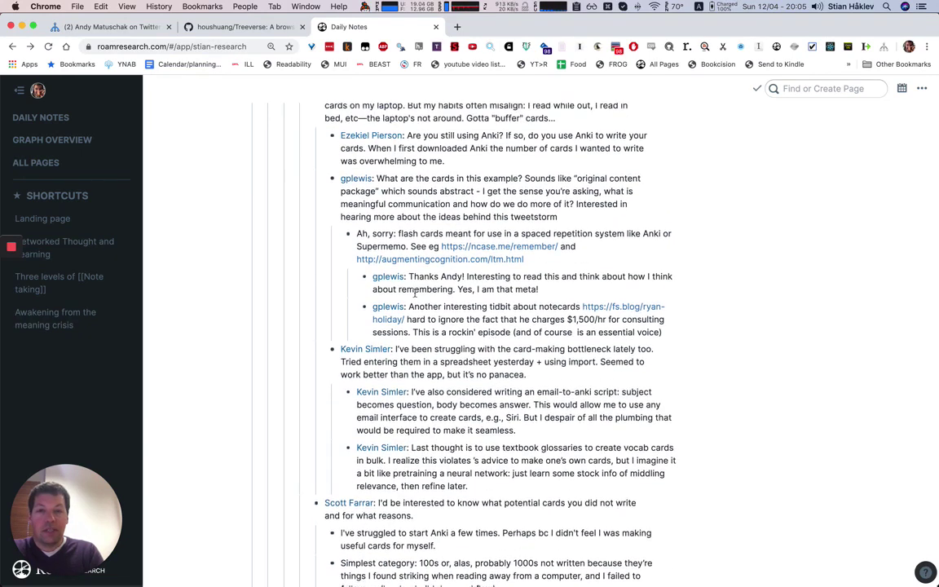
scroll(416, 301, "down", 1)
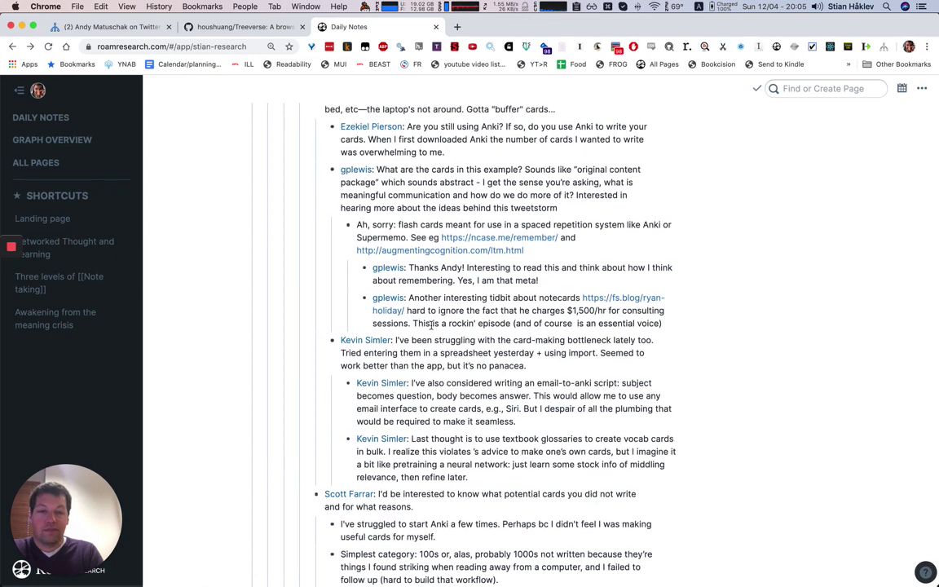
scroll(432, 324, "up", 1)
scroll(440, 334, "down", 2)
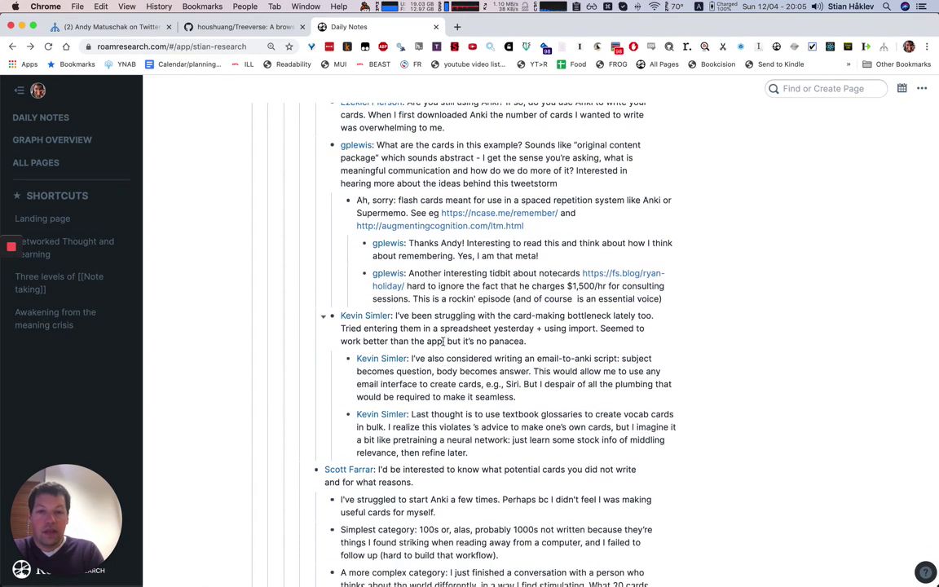
scroll(443, 341, "down", 2)
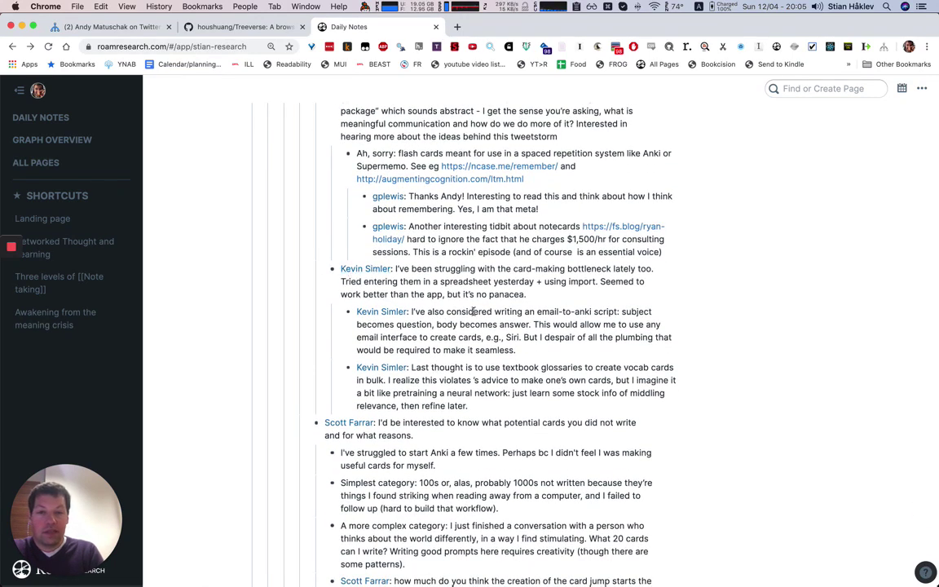
scroll(472, 311, "down", 2)
scroll(426, 358, "down", 2)
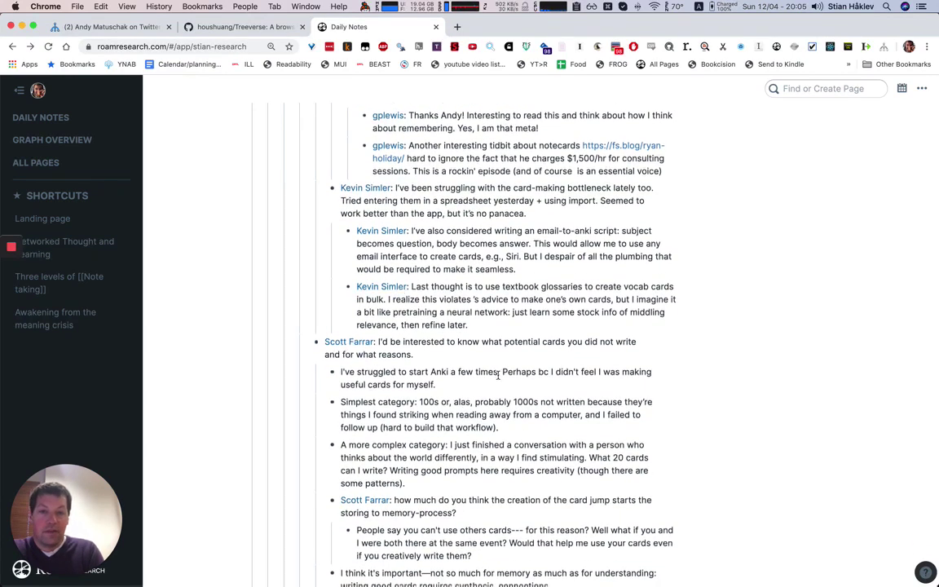
Open the page of the author who posted the notecards tidbit, check its linked references, and return to the daily note
scroll(480, 345, "up", 5)
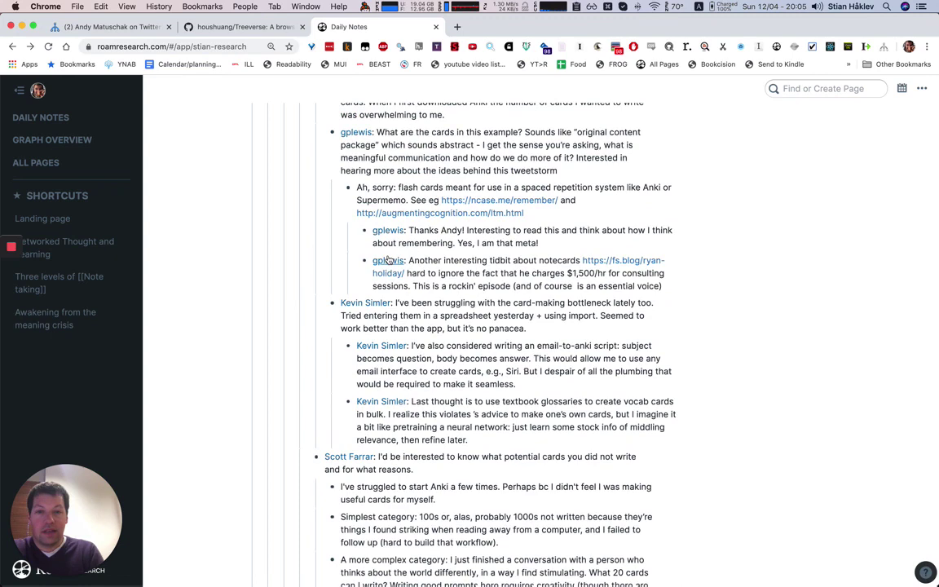
left_click(387, 260)
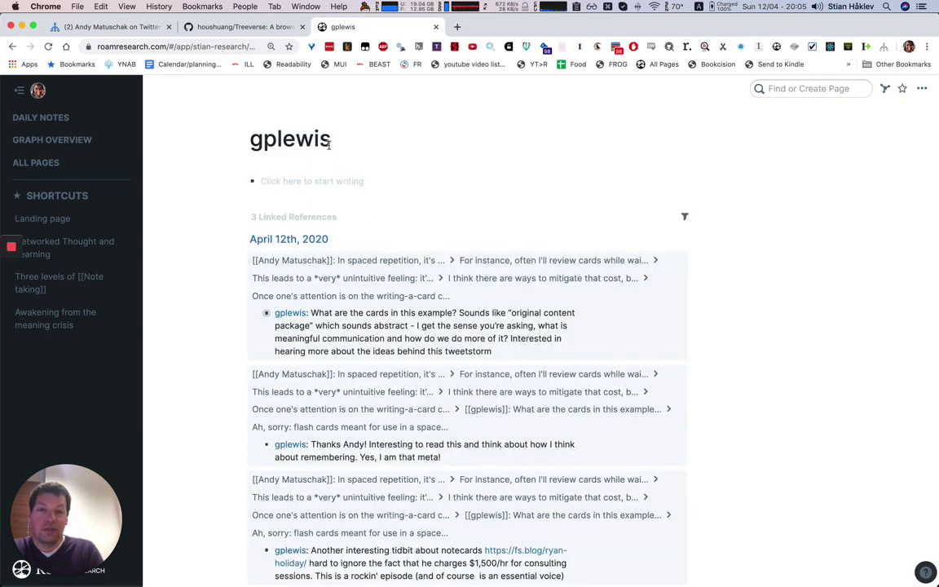
left_click_drag(331, 139, 250, 139)
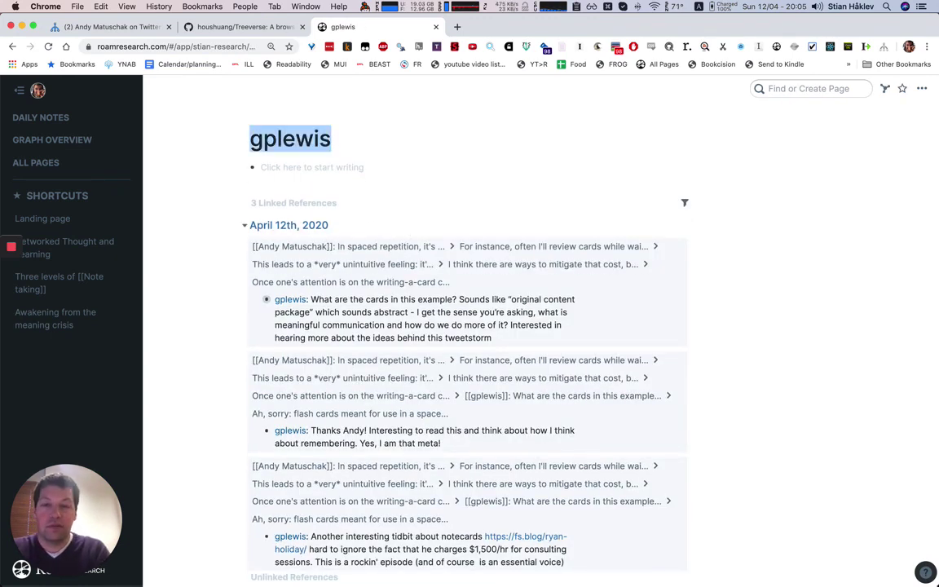
left_click(443, 227)
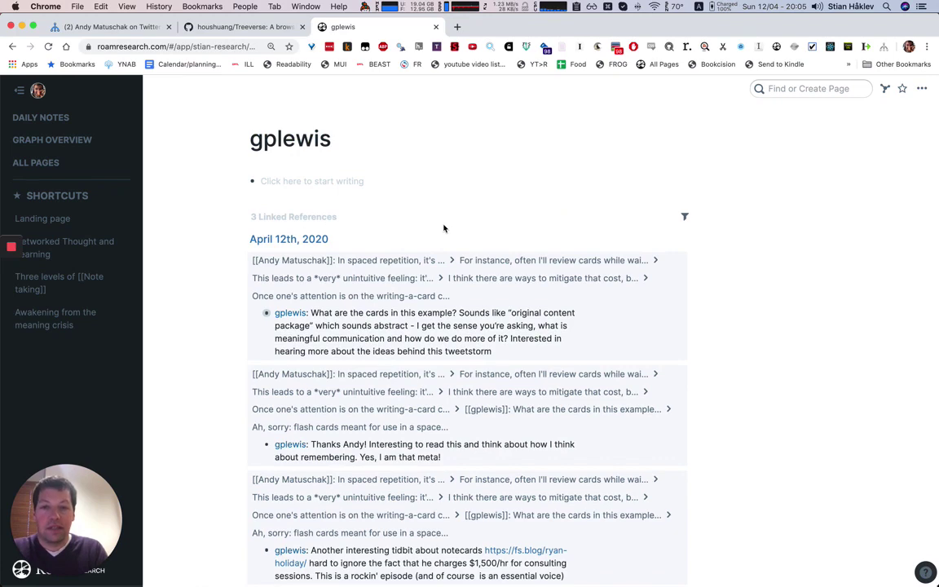
key("super+bracketleft")
Examine the whole pasted outline in the April 12th, 2020 note, following how the replies nest from the first tweet to the last
scroll(545, 218, "down", 5)
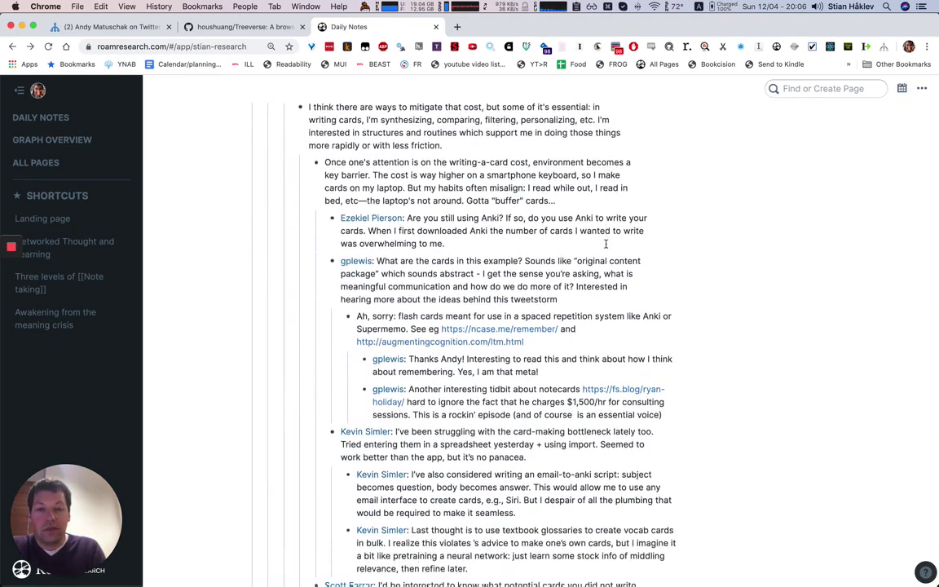
scroll(605, 244, "down", 10)
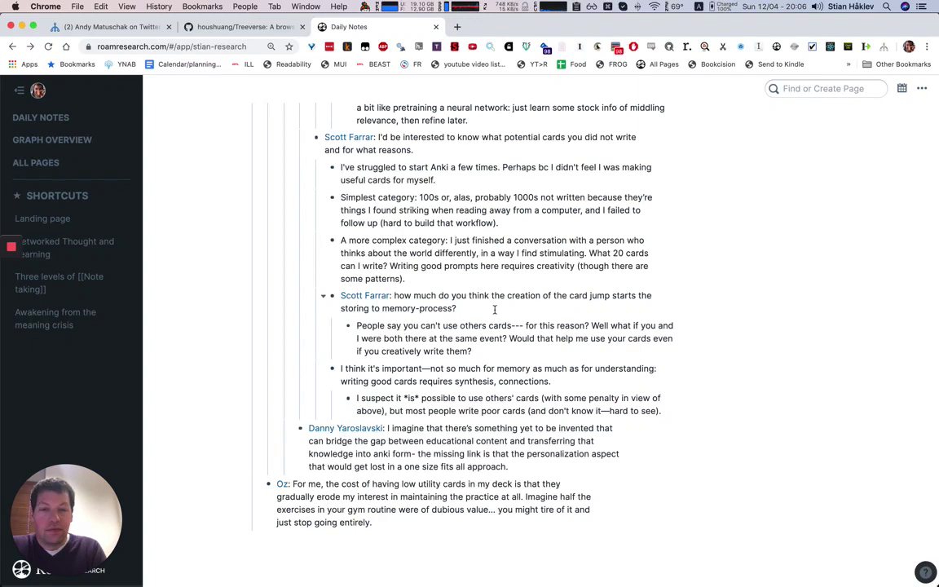
scroll(483, 303, "up", 15)
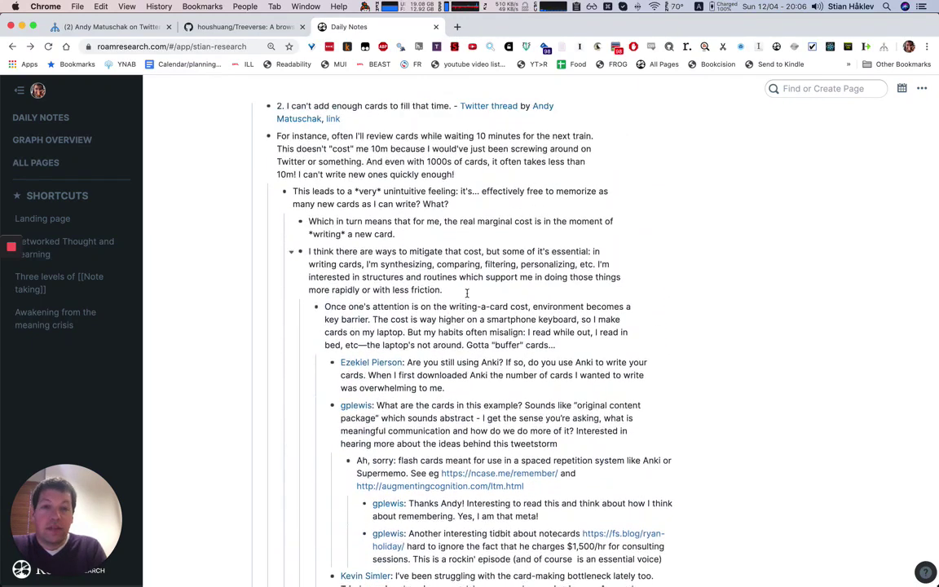
scroll(453, 283, "up", 1)
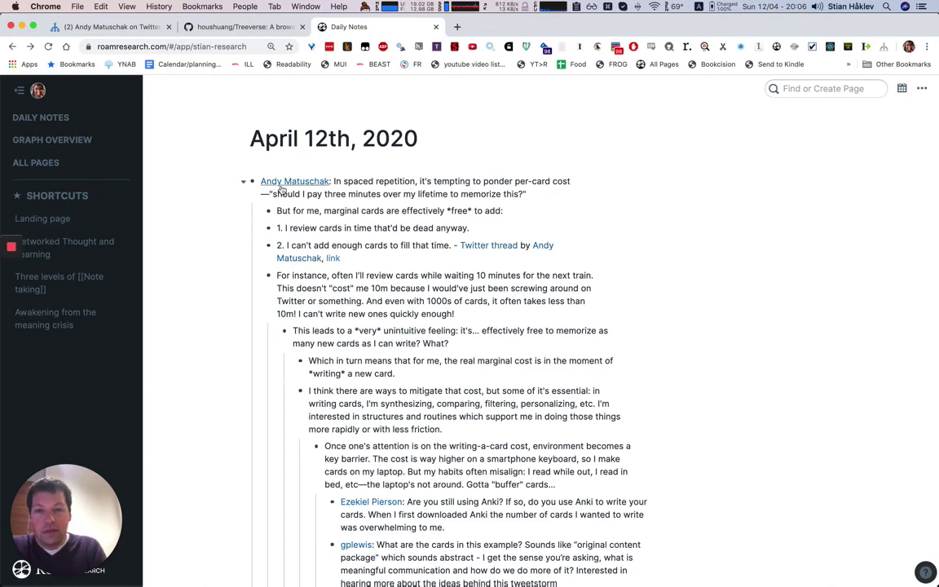
scroll(361, 218, "down", 2)
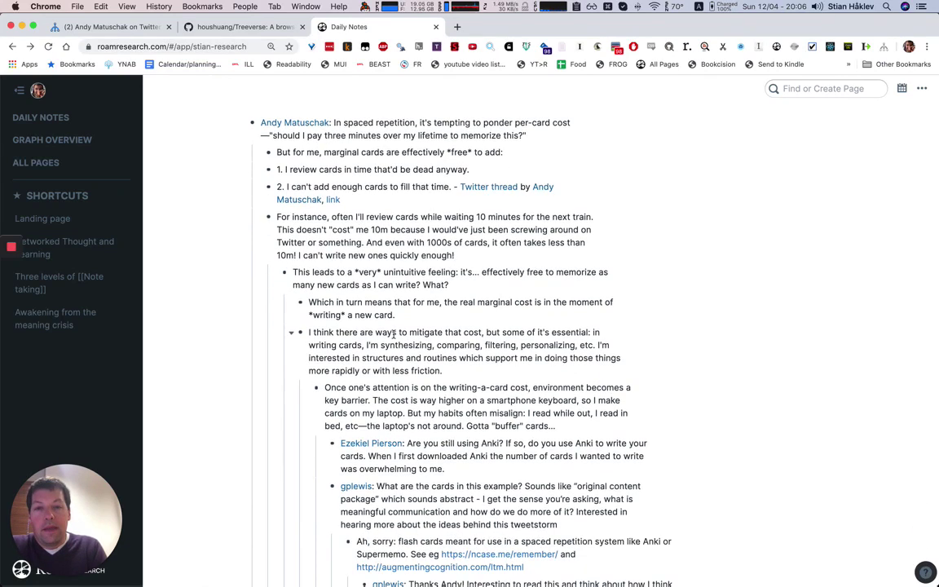
scroll(395, 334, "down", 8)
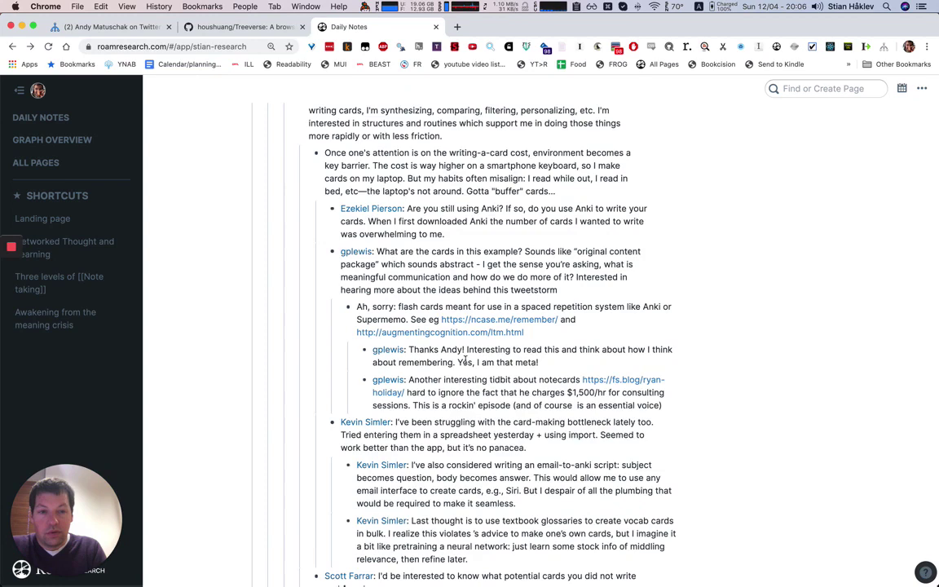
scroll(465, 359, "down", 3)
scroll(461, 335, "down", 2)
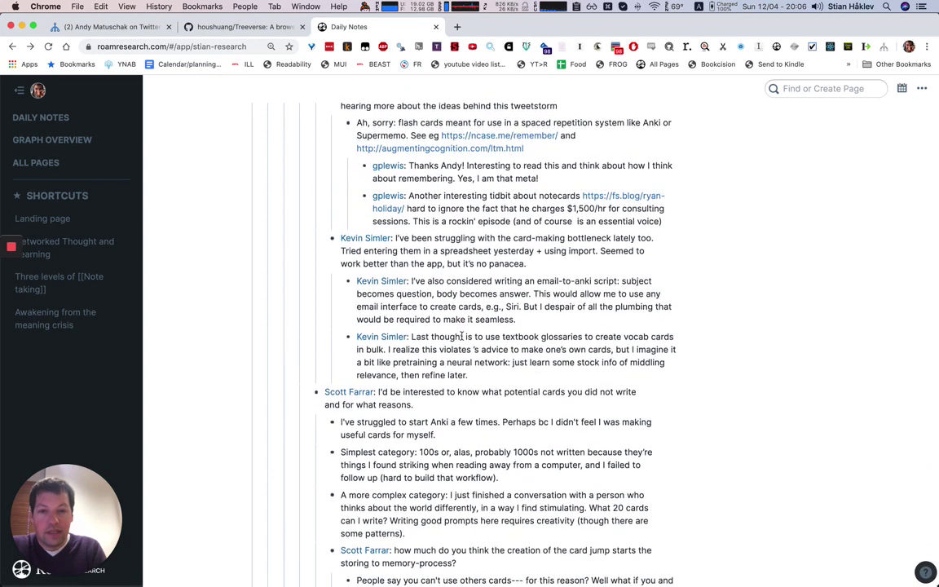
scroll(461, 336, "down", 7)
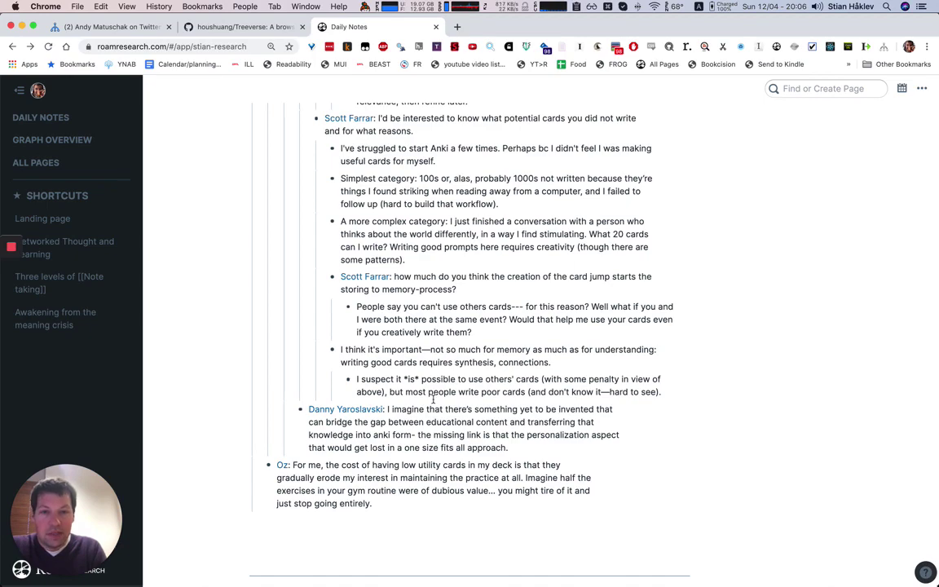
scroll(432, 339, "up", 10)
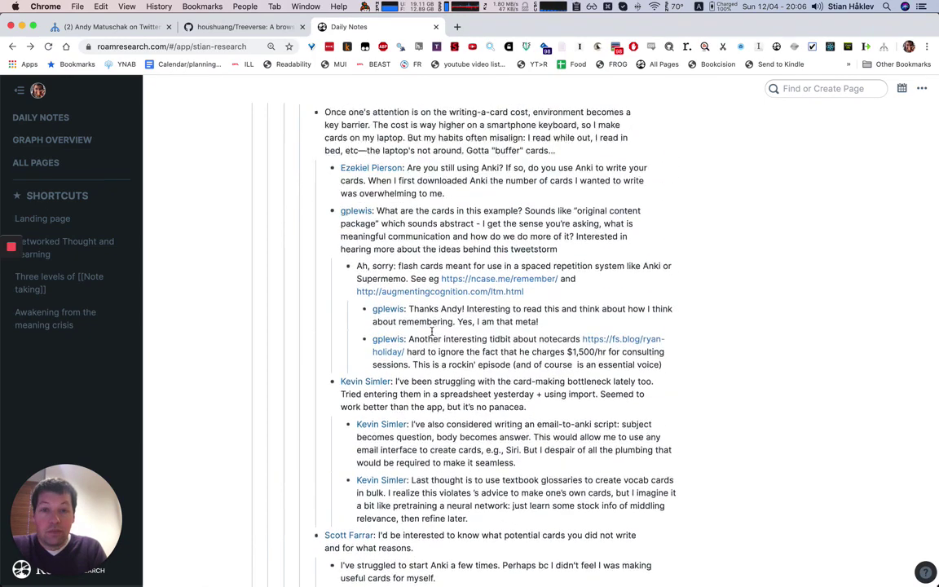
scroll(431, 331, "up", 3)
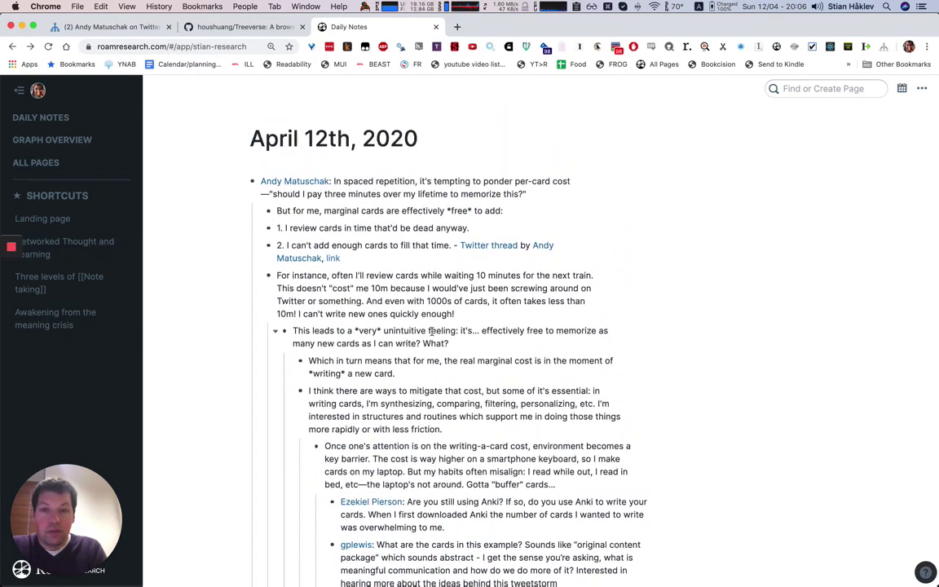
Go back from the Treeverse tree to the original Twitter thread and search Twitter for its author's handle with the word "peripheral"
left_click(111, 28)
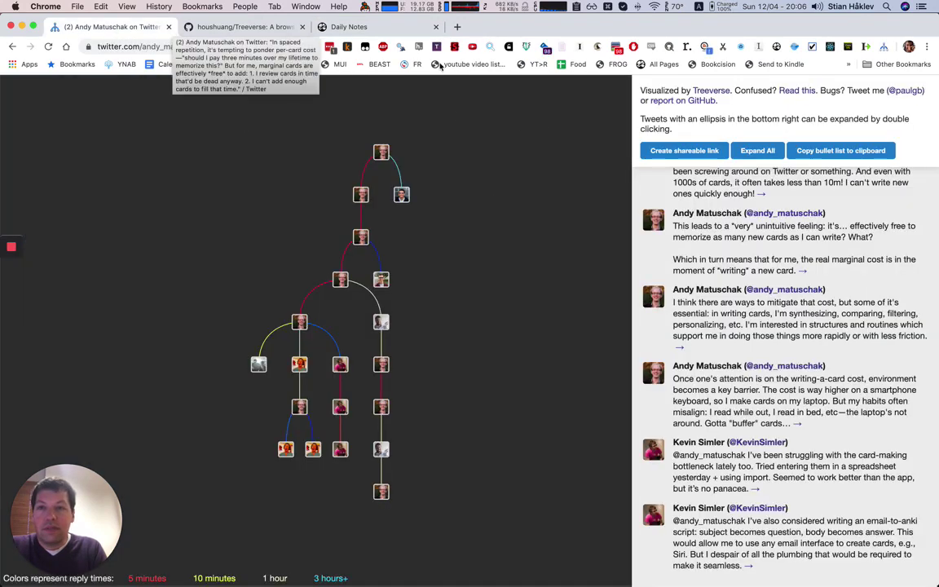
left_click(13, 46)
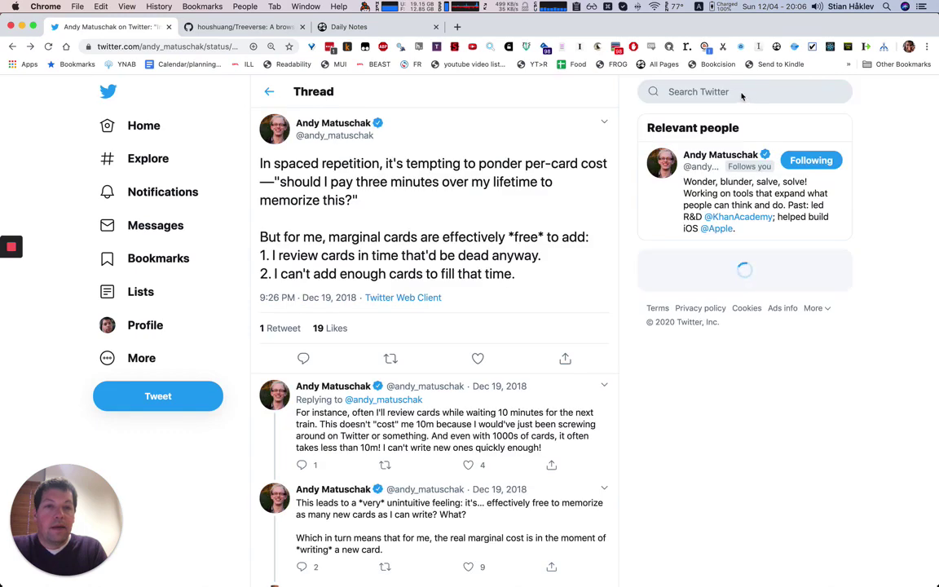
left_click(741, 93)
type("@nady")
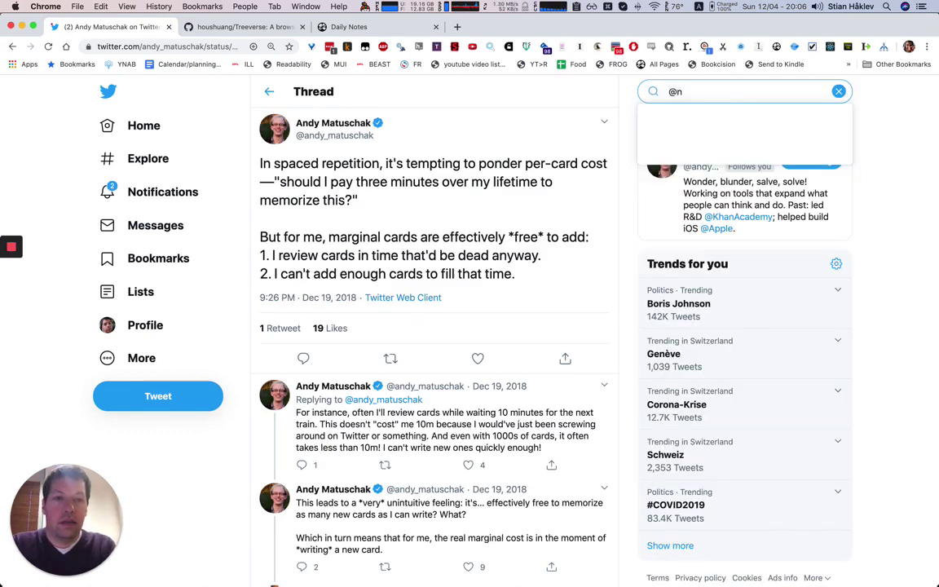
key("BackSpace")
type("andy_matuschak")
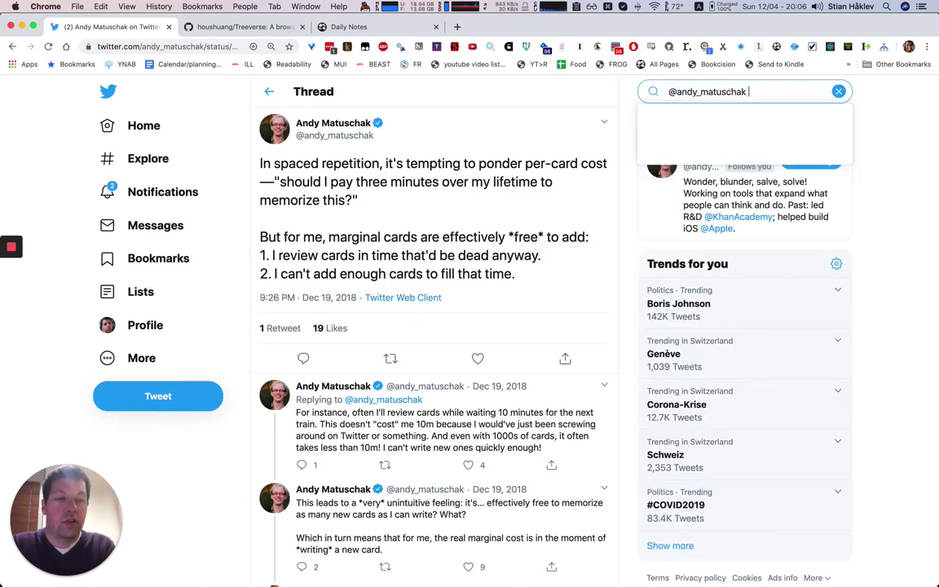
type(" peripherhal")
key("Return")
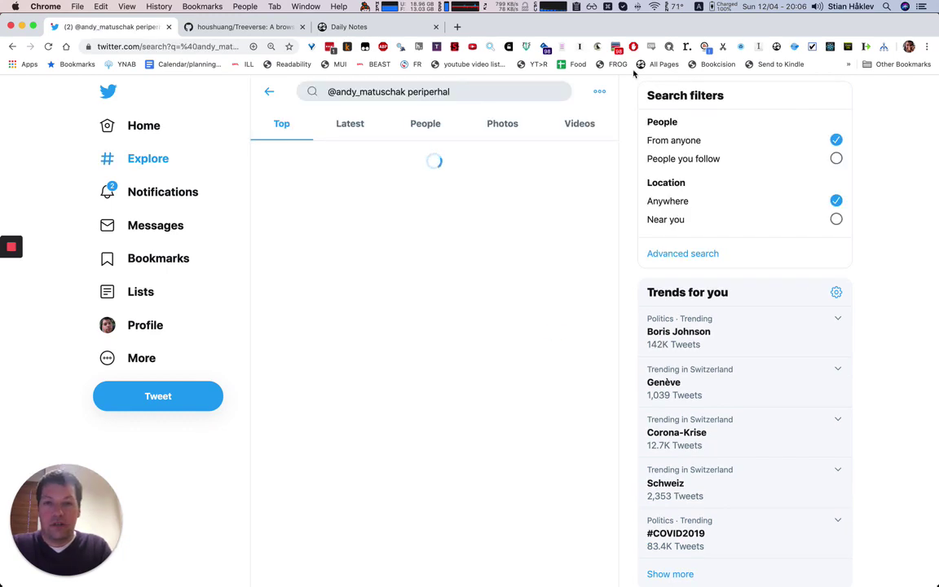
left_click(481, 84)
key("alt+shift+Left")
type("per")
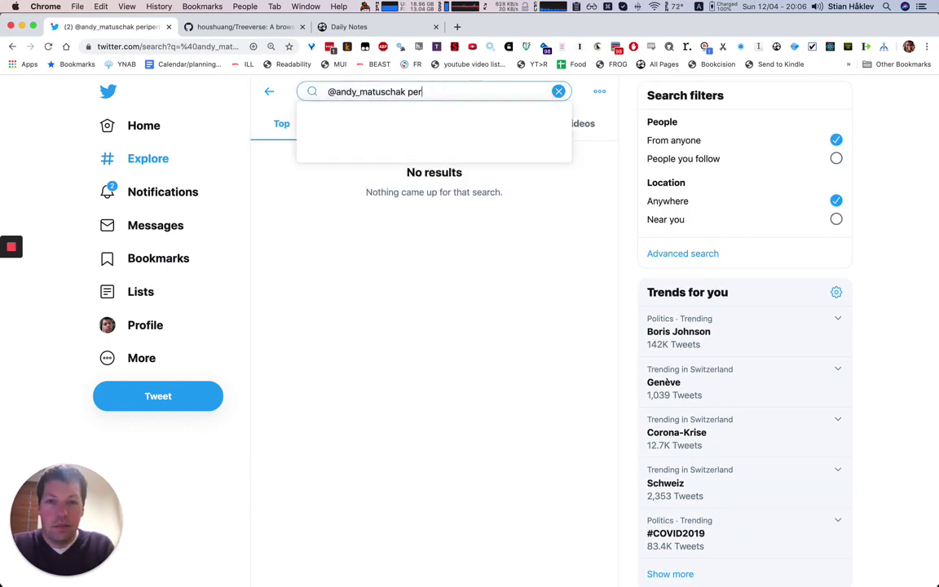
type("ipheral")
key("Return")
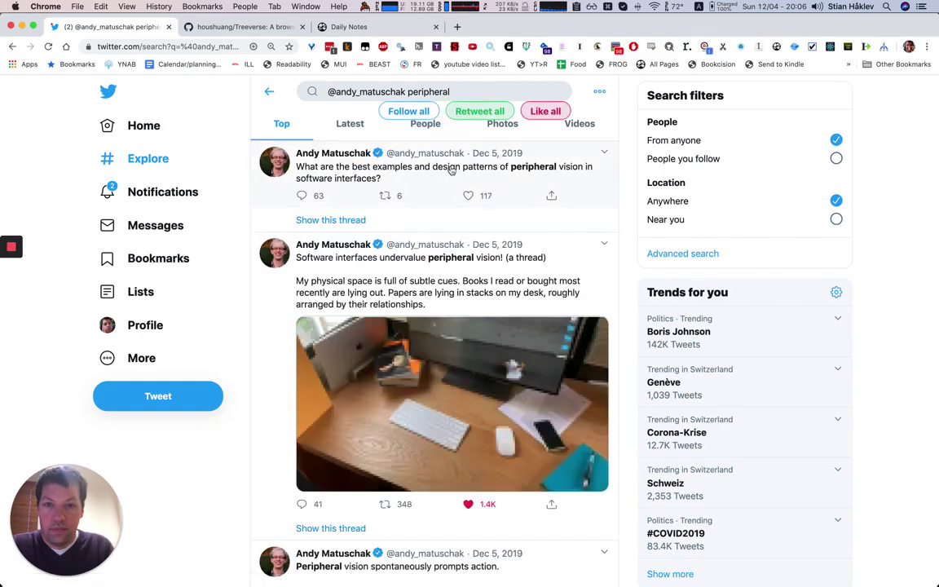
Open the peripheral vision thread from the search results and go to its first tweet, "Software interfaces undervalue peripheral vision! (a thread)"
left_click(438, 167)
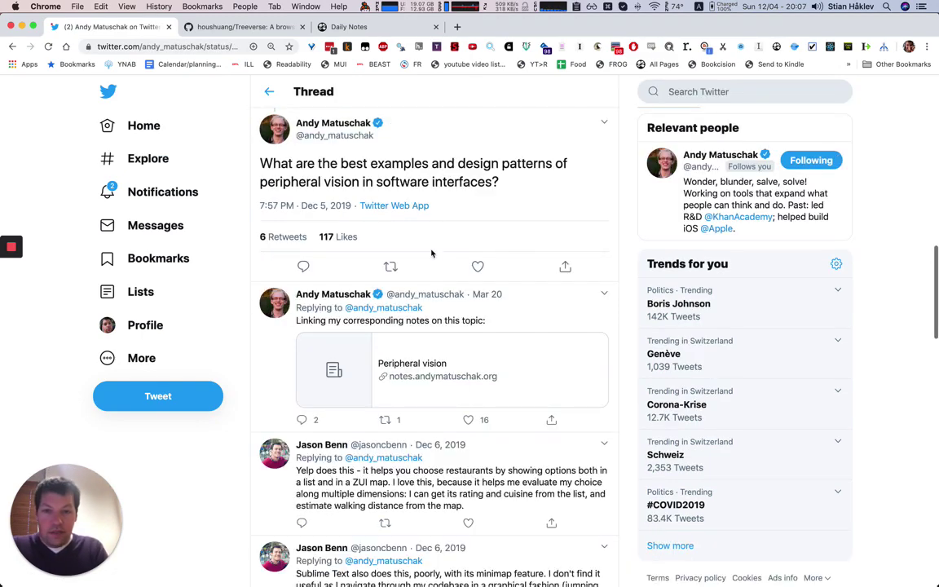
scroll(429, 265, "down", 3)
scroll(430, 265, "up", 5)
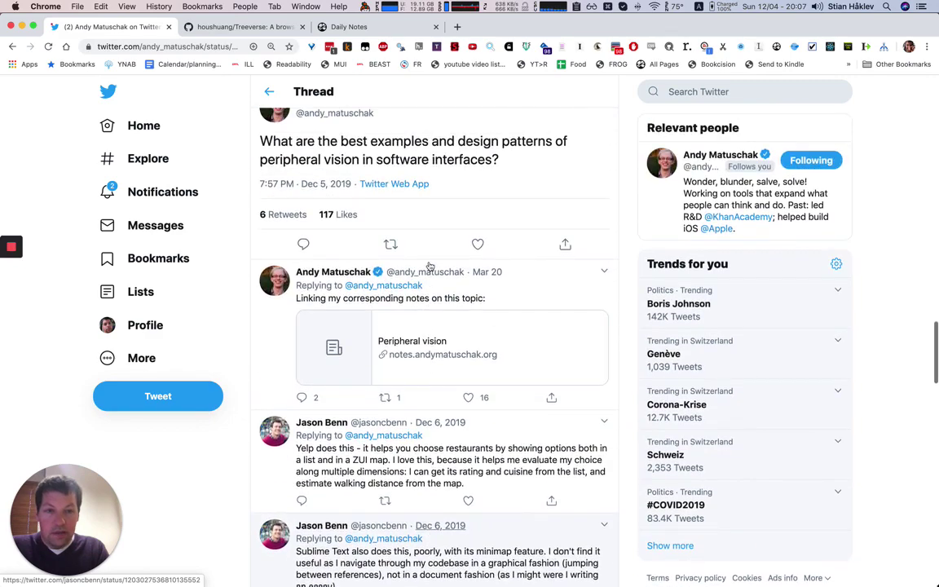
scroll(530, 161, "down", 15)
scroll(530, 160, "up", 15)
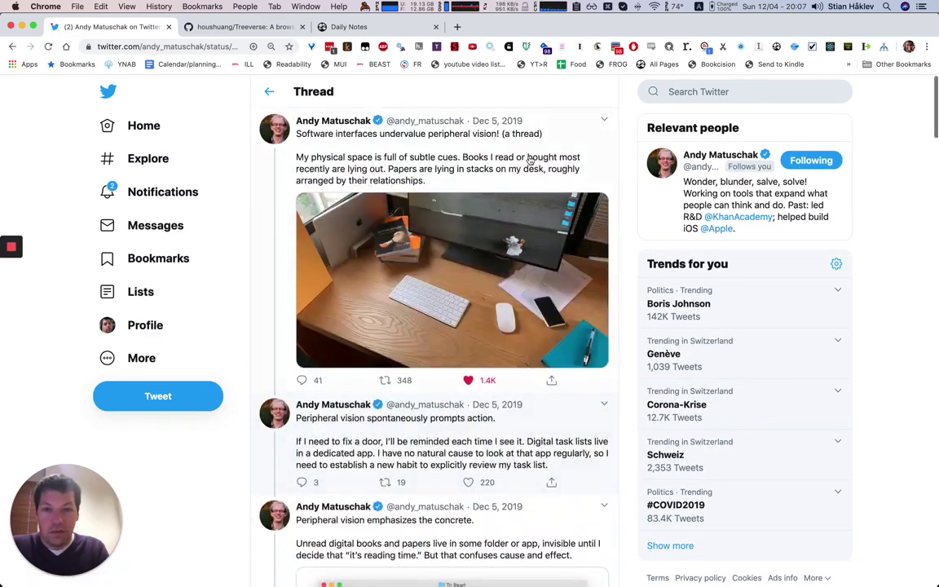
left_click(370, 144)
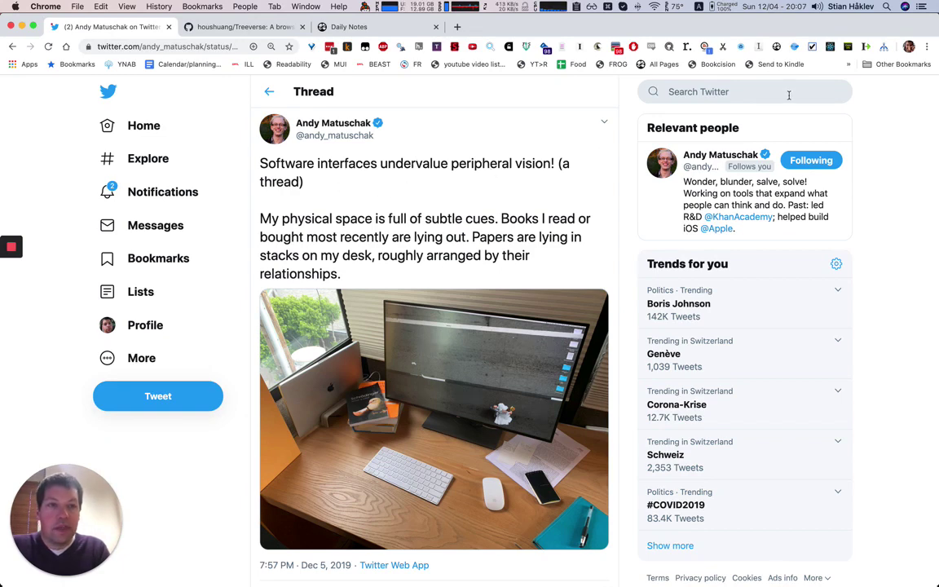
Visualize the peripheral vision thread in Treeverse, show its tweets from the fourth node, and copy the thread to the clipboard as a bullet list
left_click(885, 49)
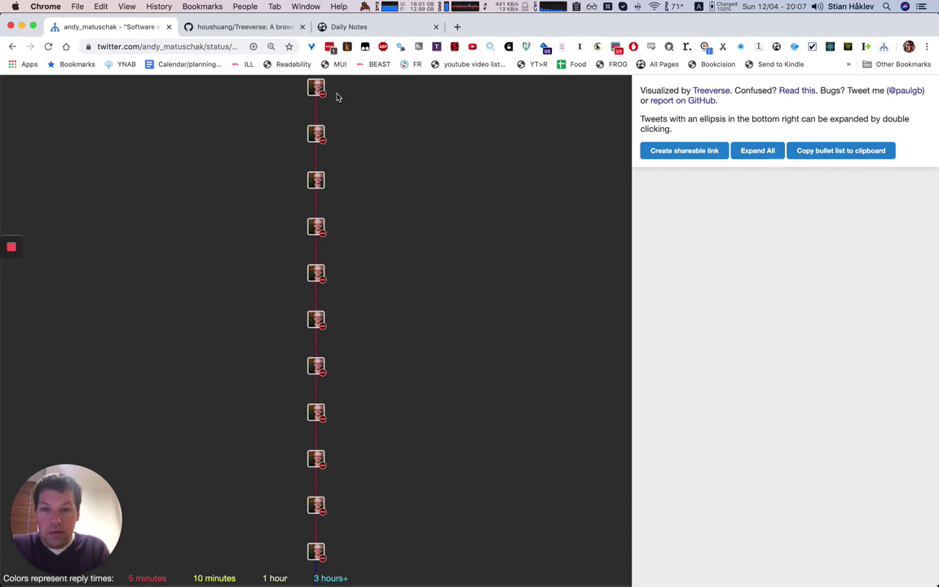
scroll(329, 231, "down", 5)
scroll(329, 232, "up", 3)
scroll(329, 231, "up", 2)
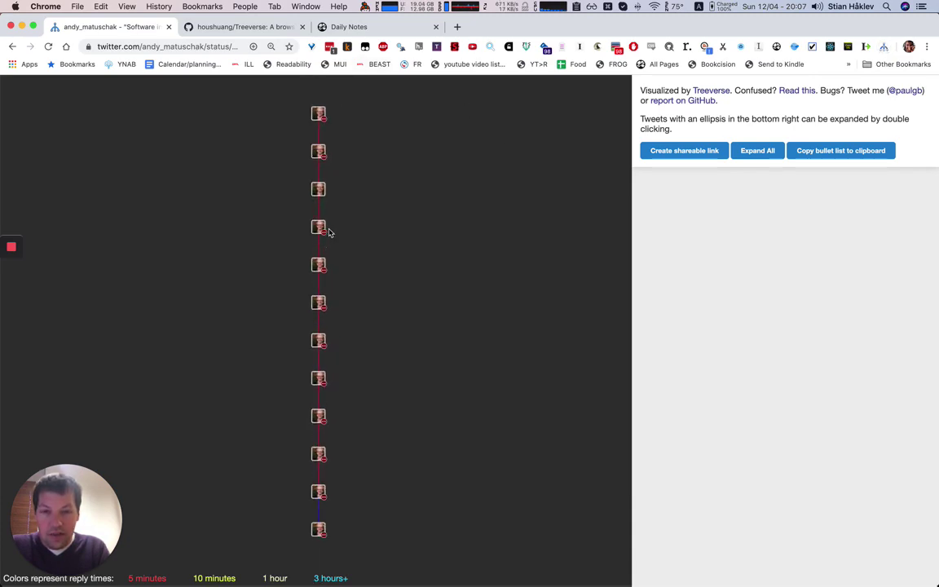
left_click(326, 229)
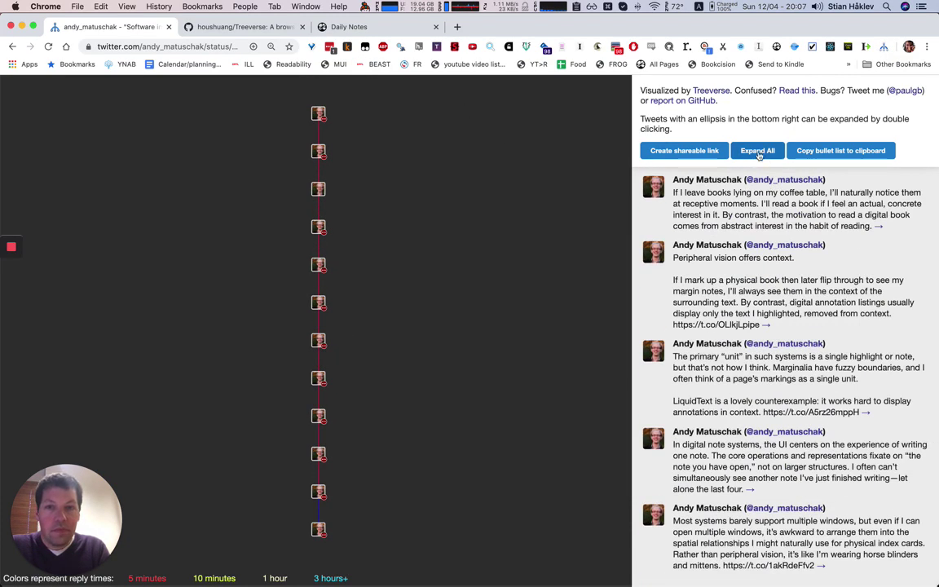
scroll(487, 216, "down", 1)
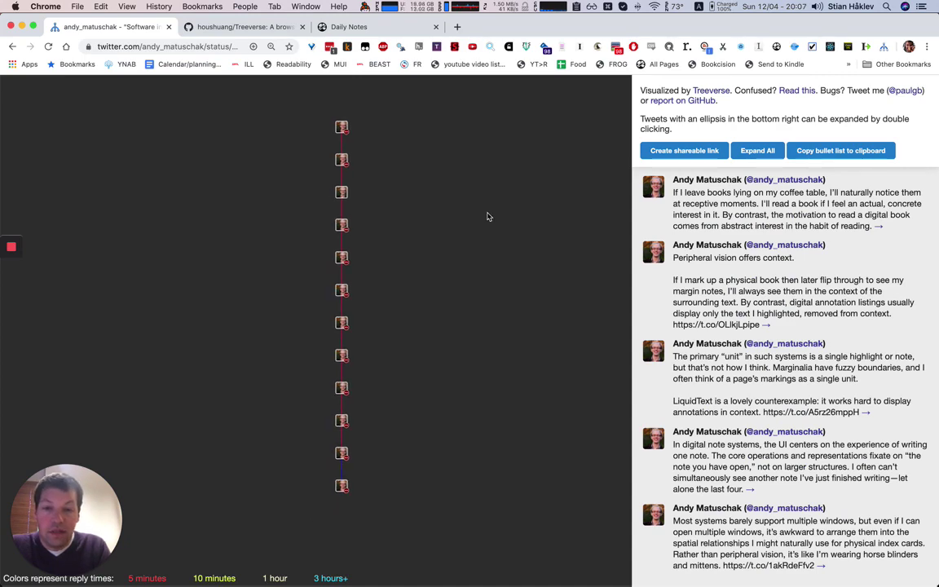
scroll(487, 216, "up", 1)
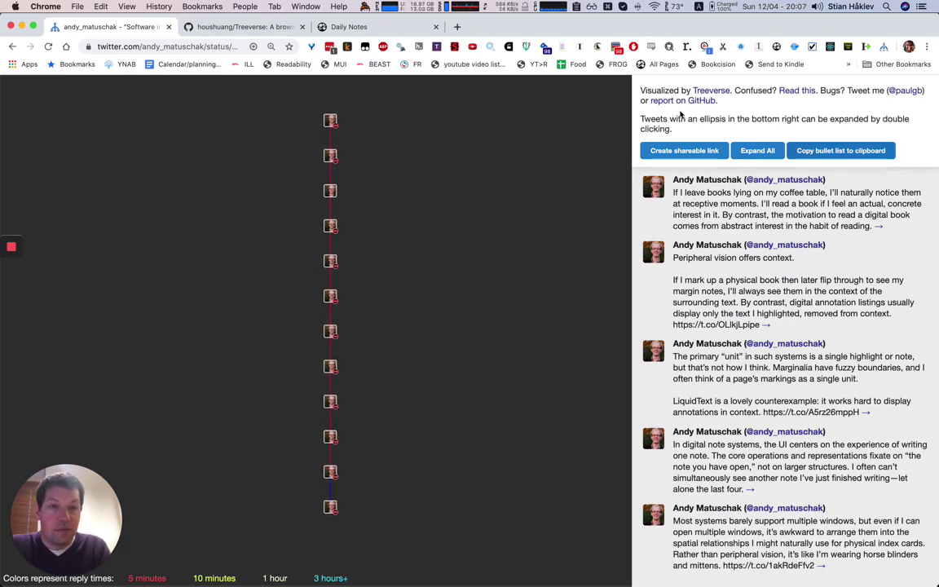
In Roam's April 12th, 2020 note, collapse the spaced repetition outline, paste the peripheral vision thread as a new bullet below it, and review it
left_click(378, 28)
left_click(242, 182)
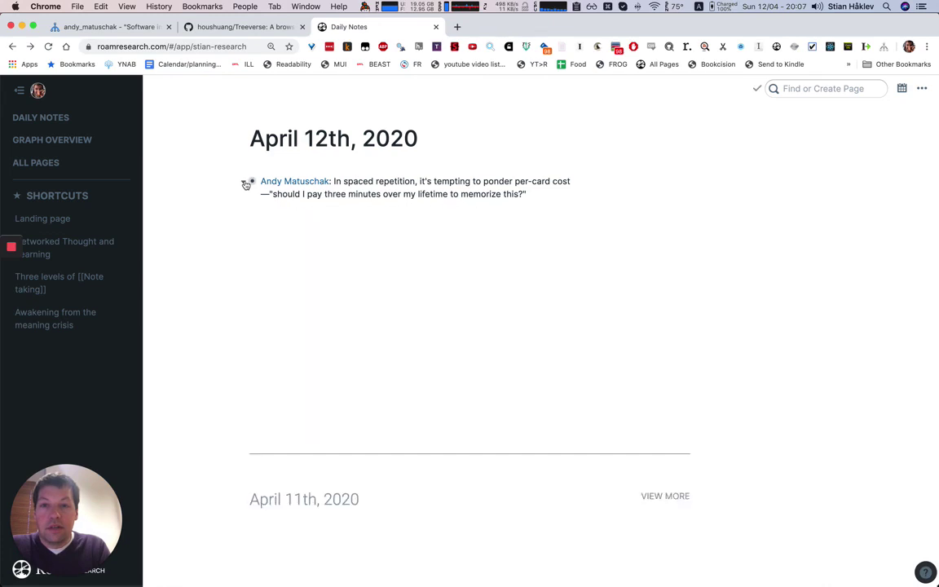
left_click(547, 194)
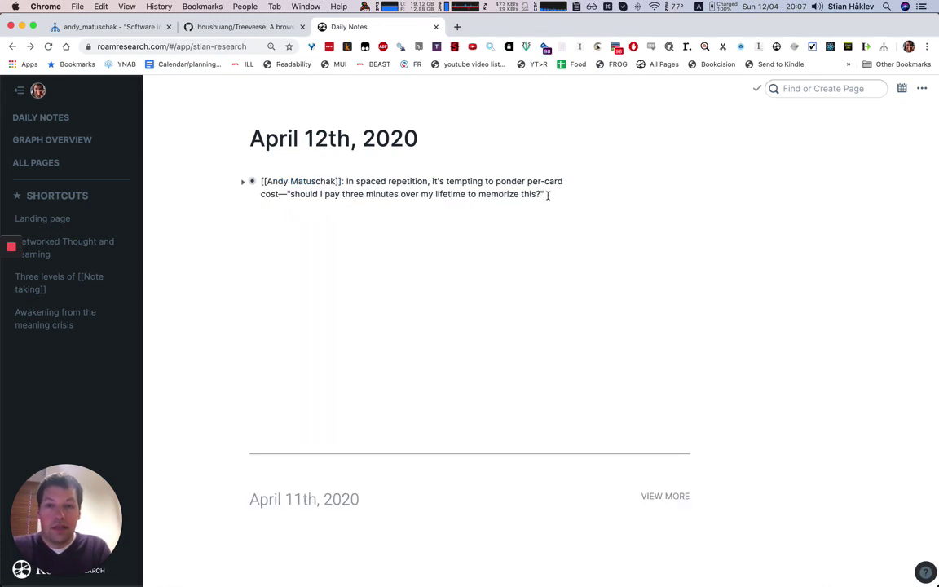
key("Return")
key("ctrl+v")
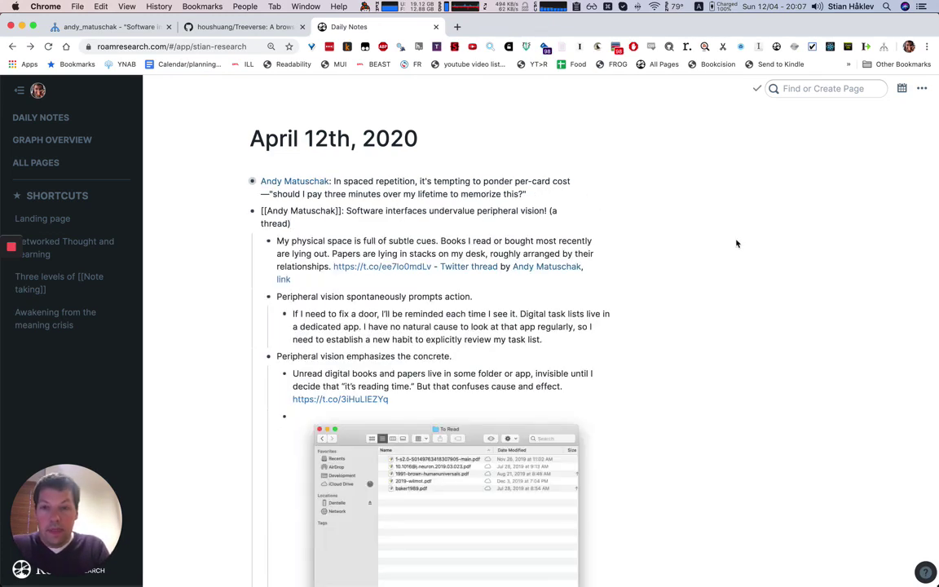
scroll(692, 277, "down", 1)
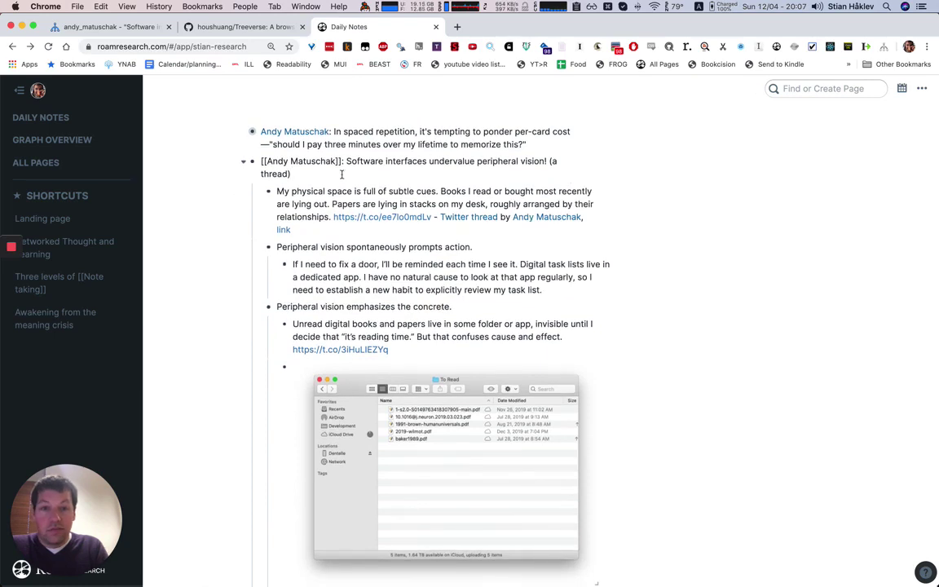
scroll(620, 246, "down", 10)
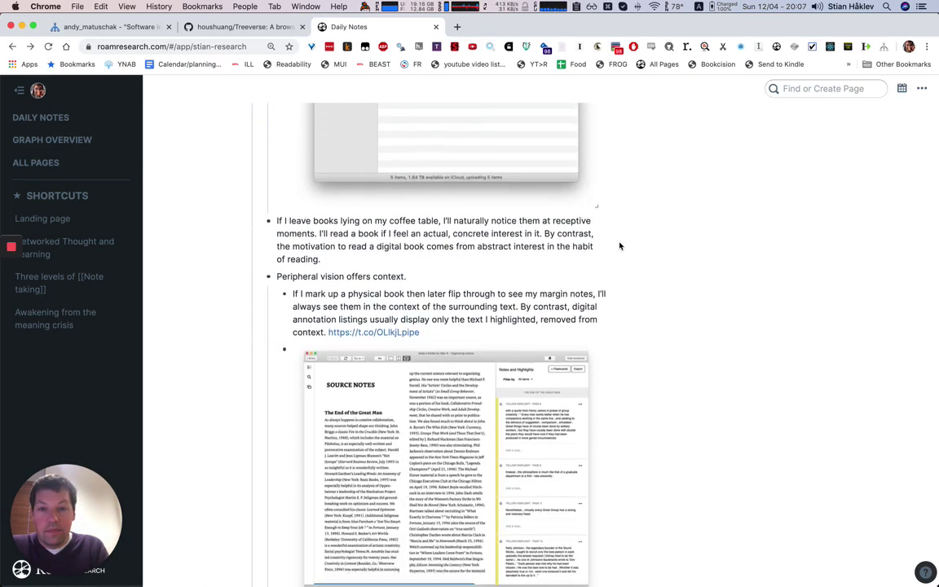
Examine the rest of the pasted peripheral vision outline, including its embedded images and the closing link to the author's notes
scroll(567, 368, "down", 6)
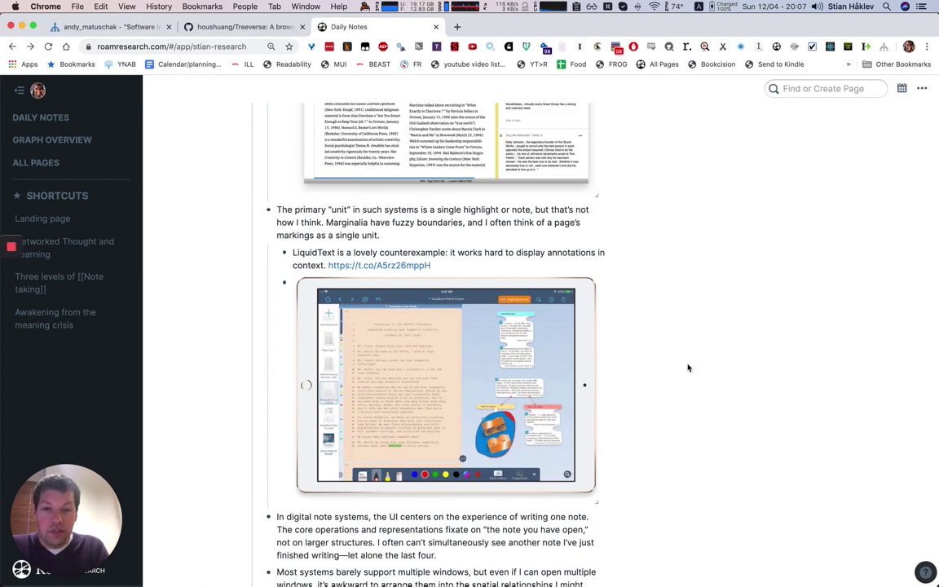
scroll(687, 368, "down", 3)
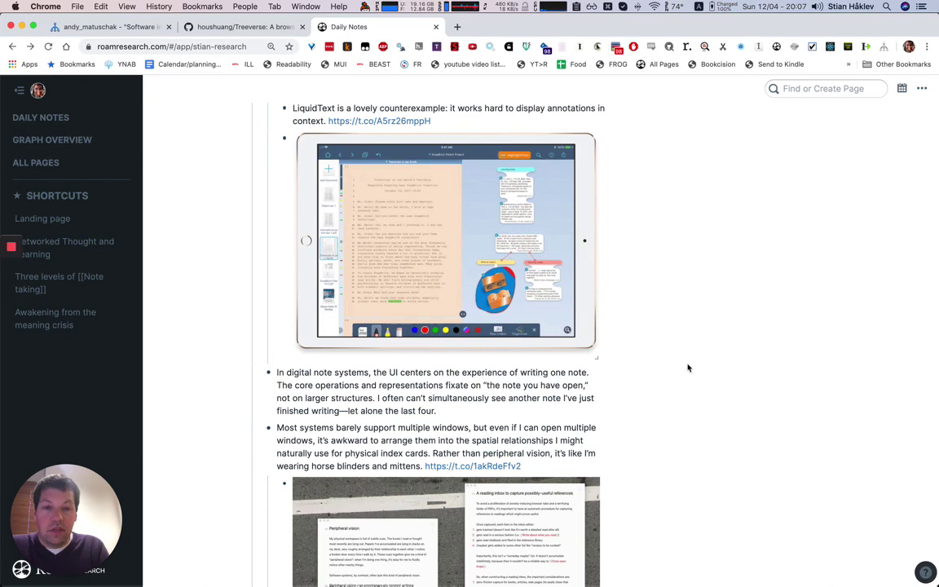
scroll(687, 367, "down", 10)
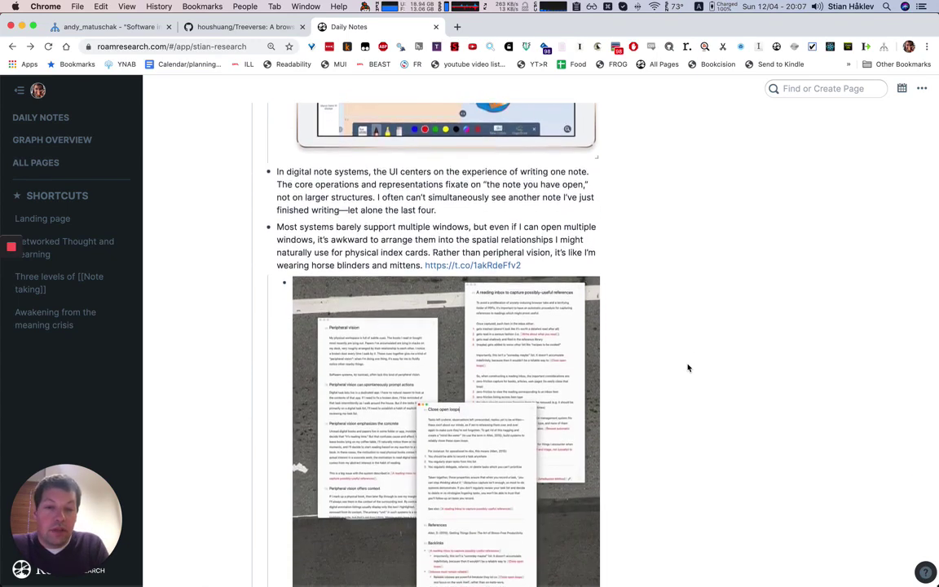
scroll(687, 367, "down", 1)
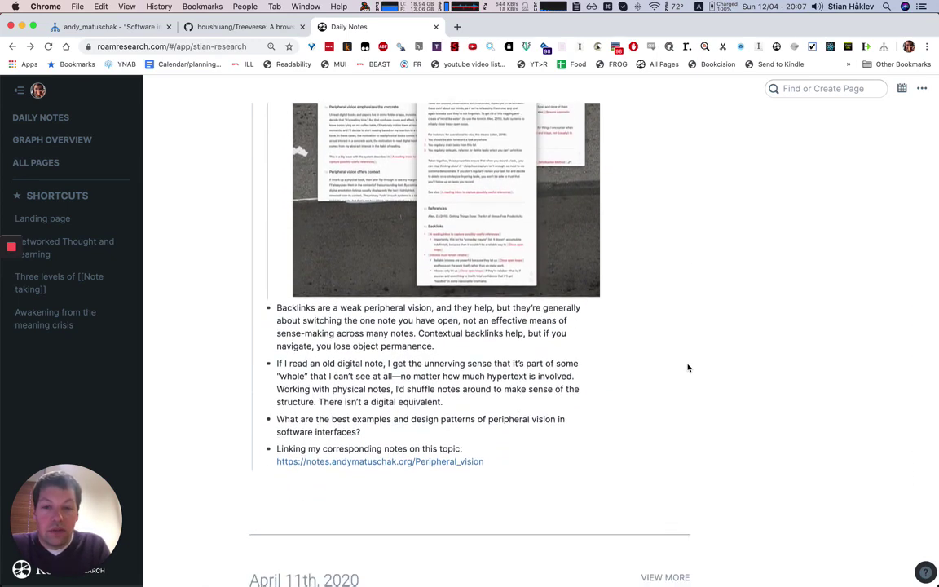
scroll(687, 368, "up", 2)
scroll(687, 367, "up", 15)
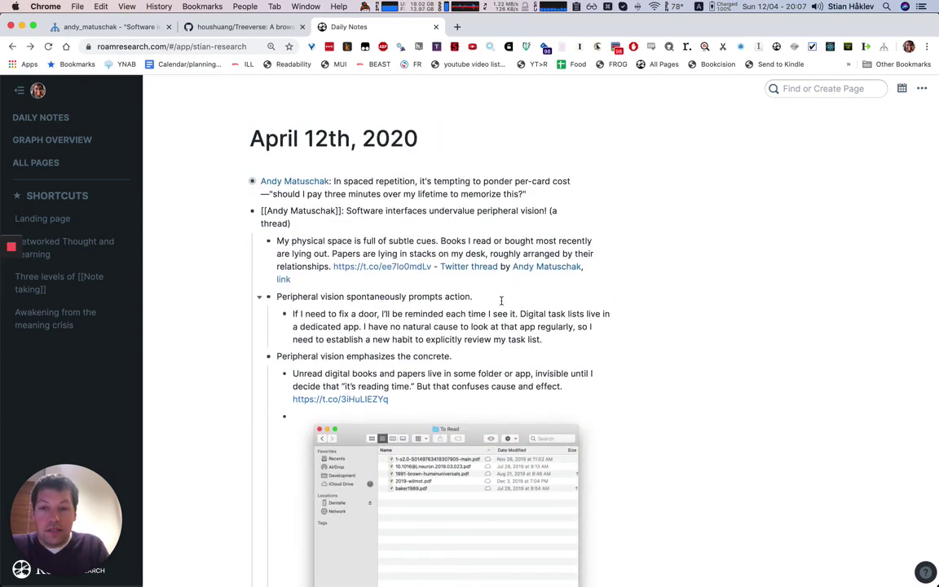
key("Down")
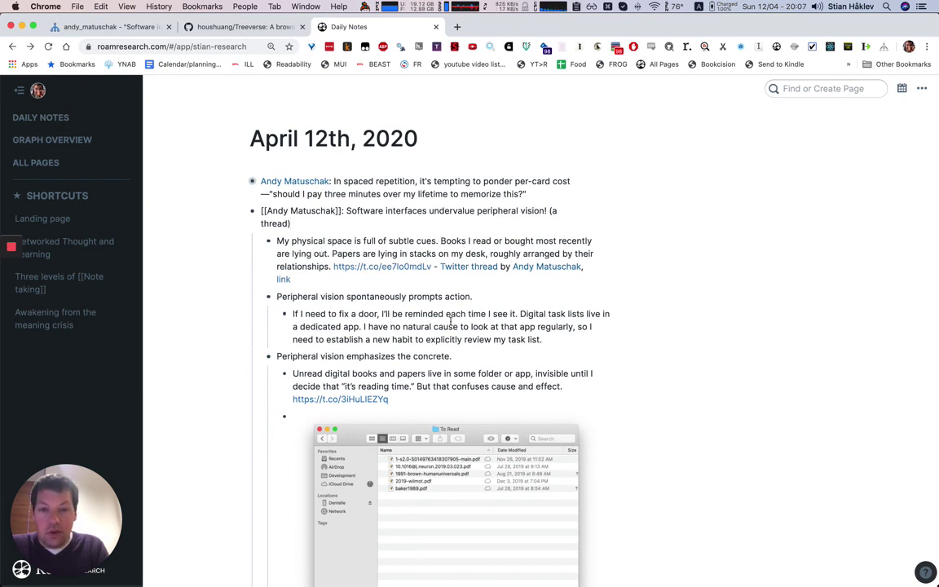
Turn the words "Digital task lists" in the bullet about fixing a door into a [[Digital task lists]] page link
left_click(563, 313)
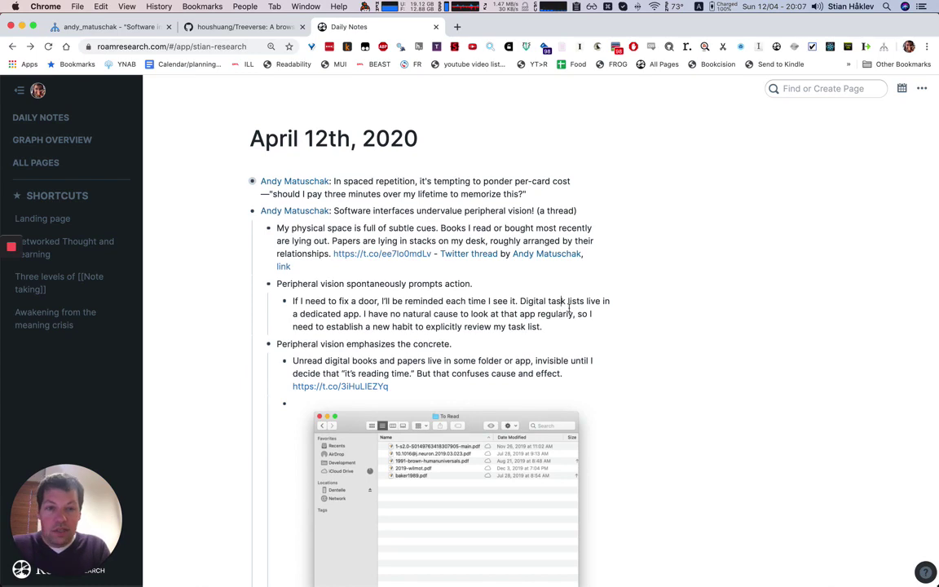
key("shift+alt+Left")
key("shift+alt+Left")
key("shift+alt+Left")
type("[[")
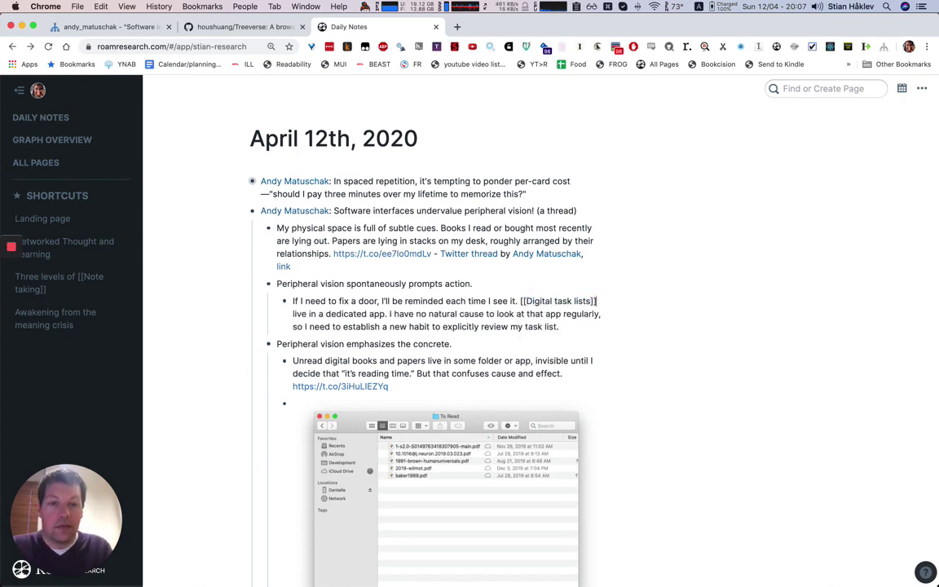
left_click(683, 294)
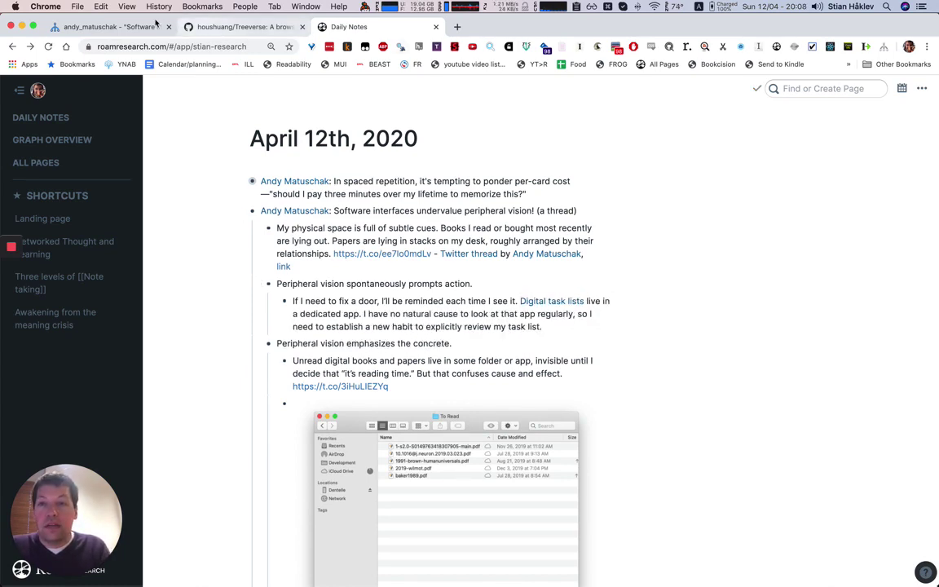
Switch to the Treeverse tree, expand all replies until enough have loaded, and copy the expanded thread as a bullet list
left_click(128, 31)
left_click(771, 152)
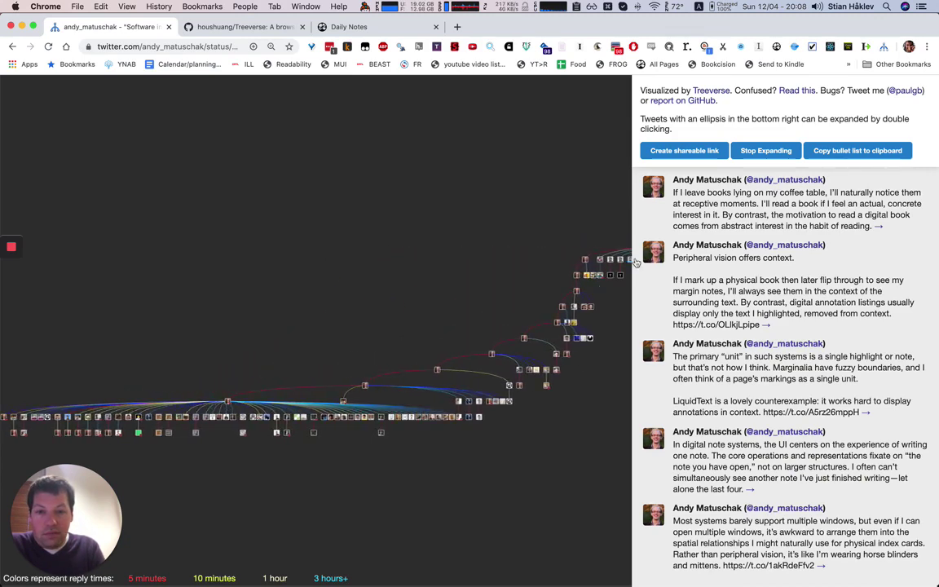
left_click(766, 151)
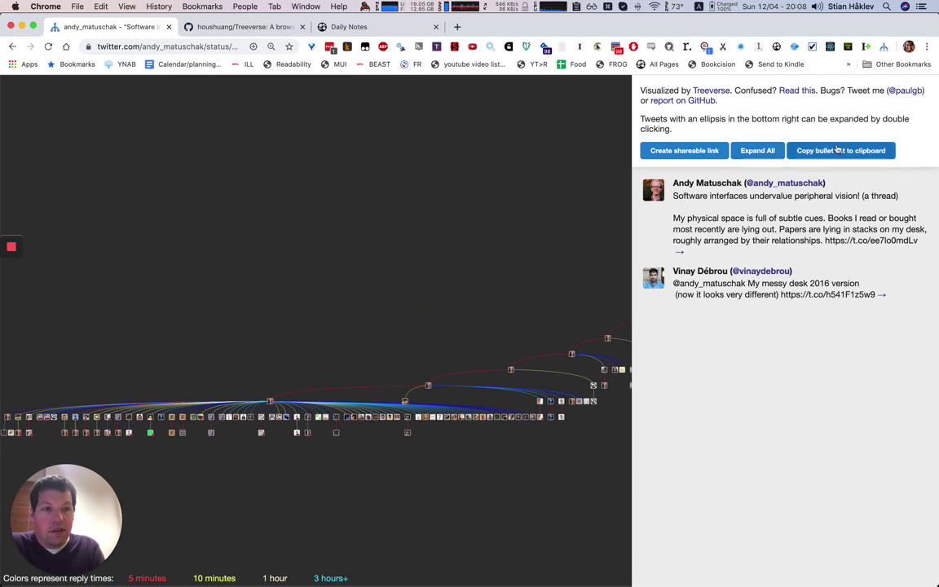
In Roam's April 12th, 2020 note, collapse the peripheral vision outline and paste the expanded thread with replies as a new bullet below it
left_click(361, 27)
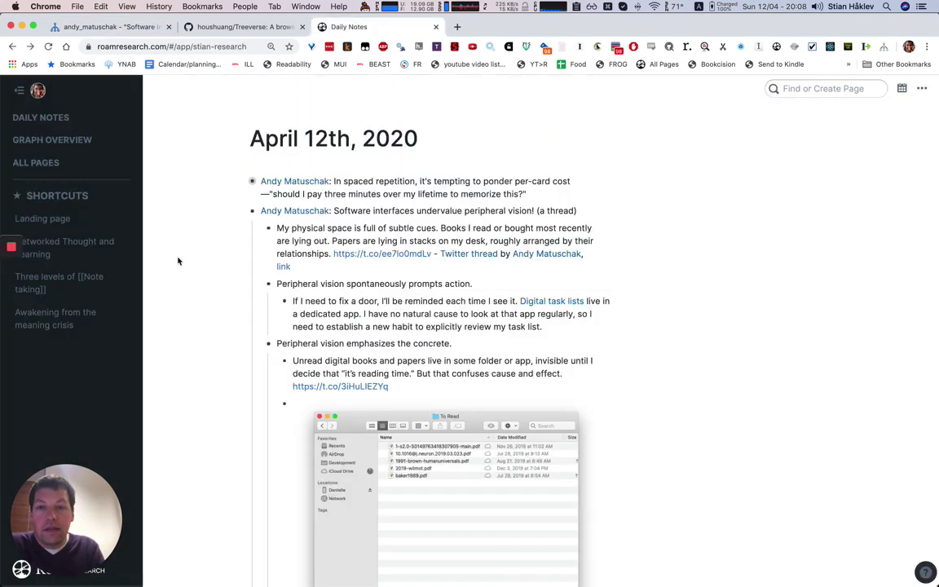
left_click(242, 211)
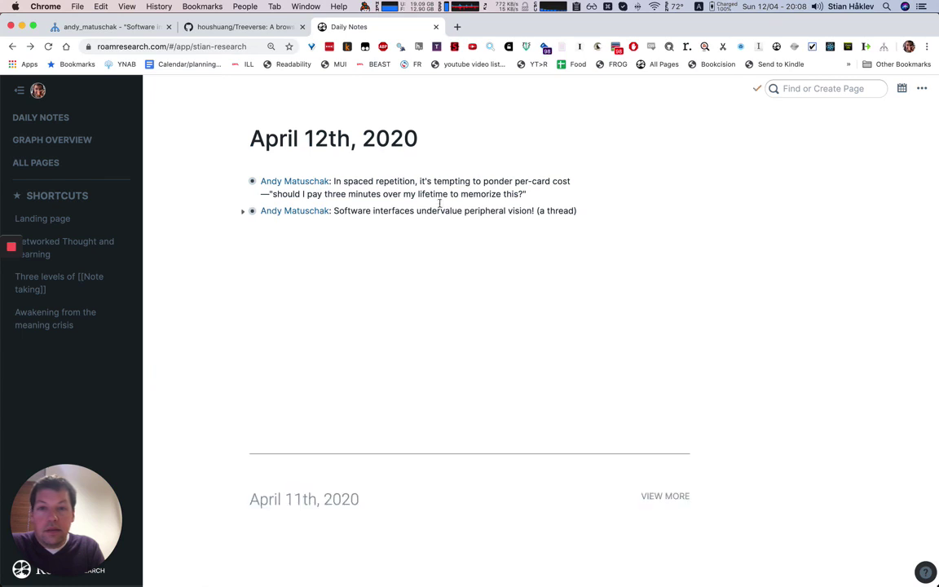
left_click(579, 212)
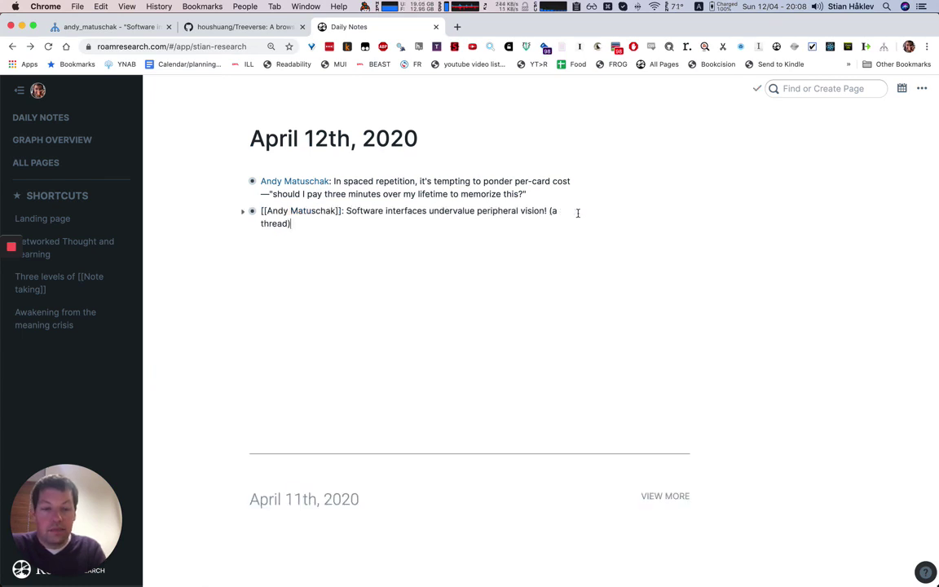
key("Return")
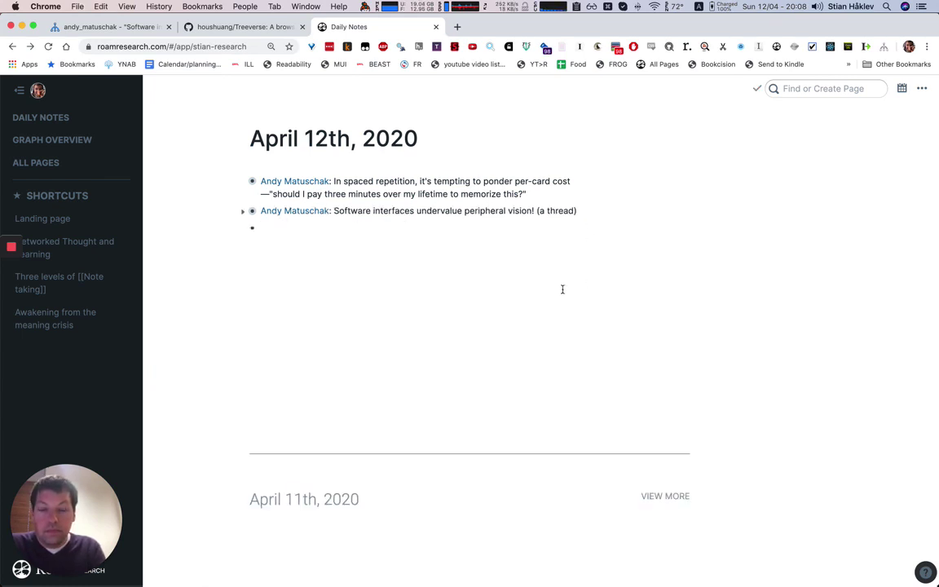
key("super+v")
Examine the newly pasted outline, checking how replies are nested, attributed to their authors, and shown with images and embedded tweets
scroll(375, 247, "down", 4)
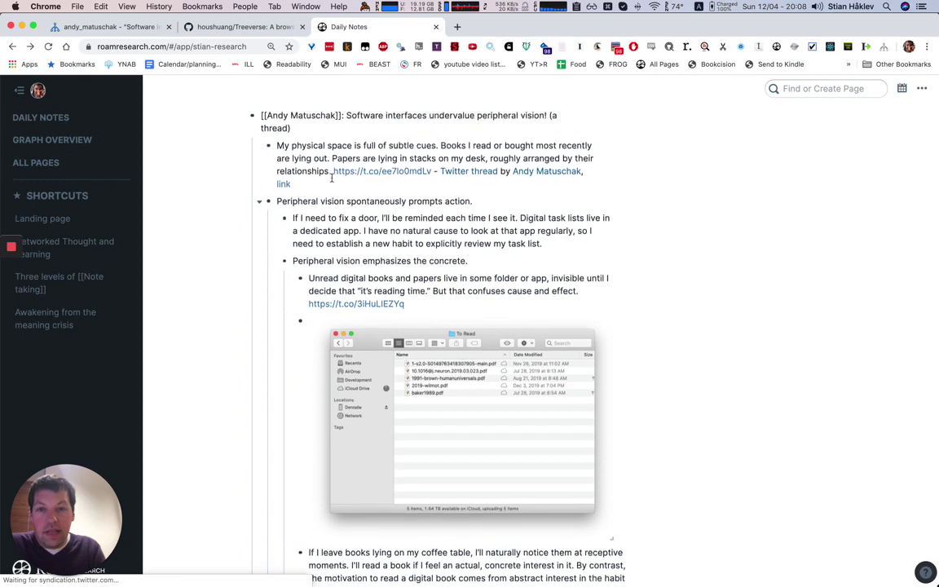
scroll(326, 285, "down", 10)
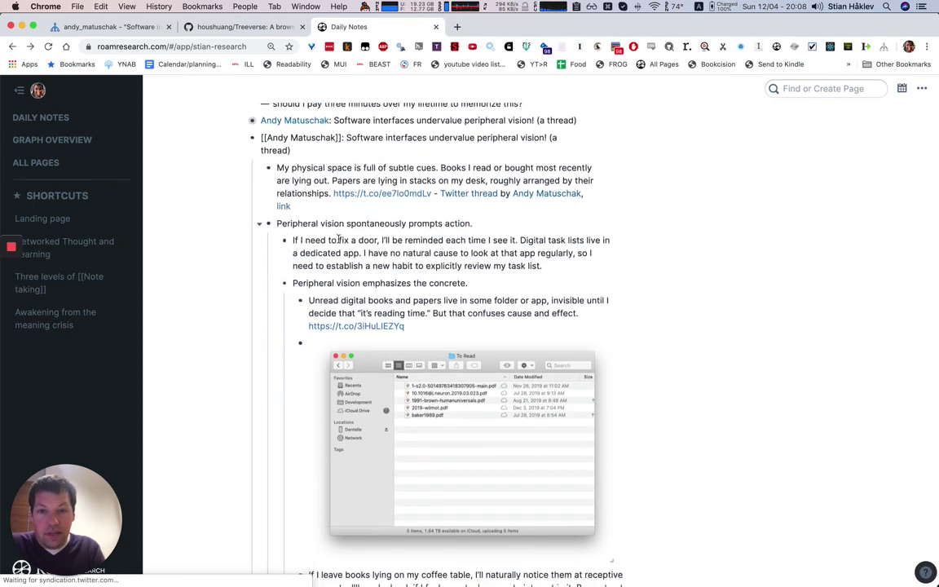
scroll(339, 300, "down", 10)
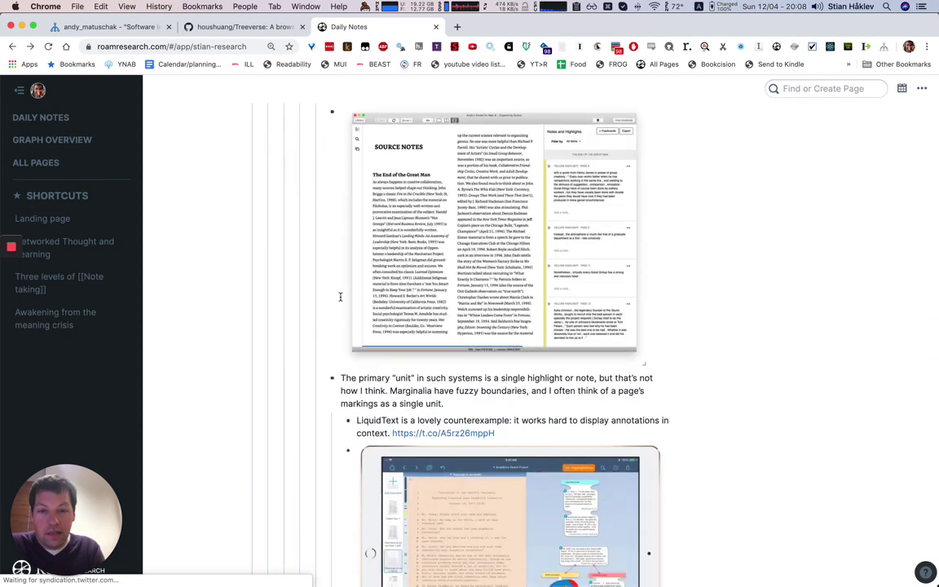
scroll(340, 301, "down", 10)
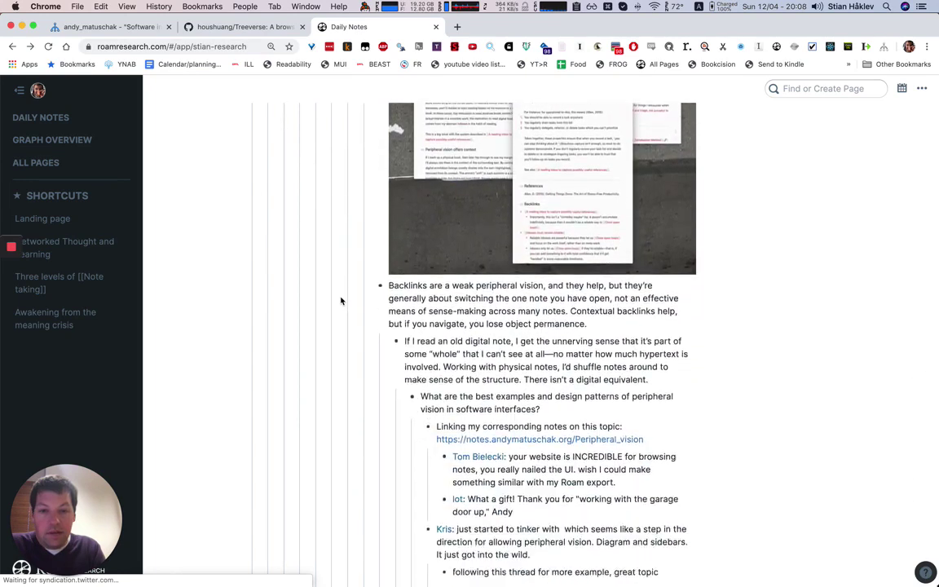
scroll(440, 302, "down", 2)
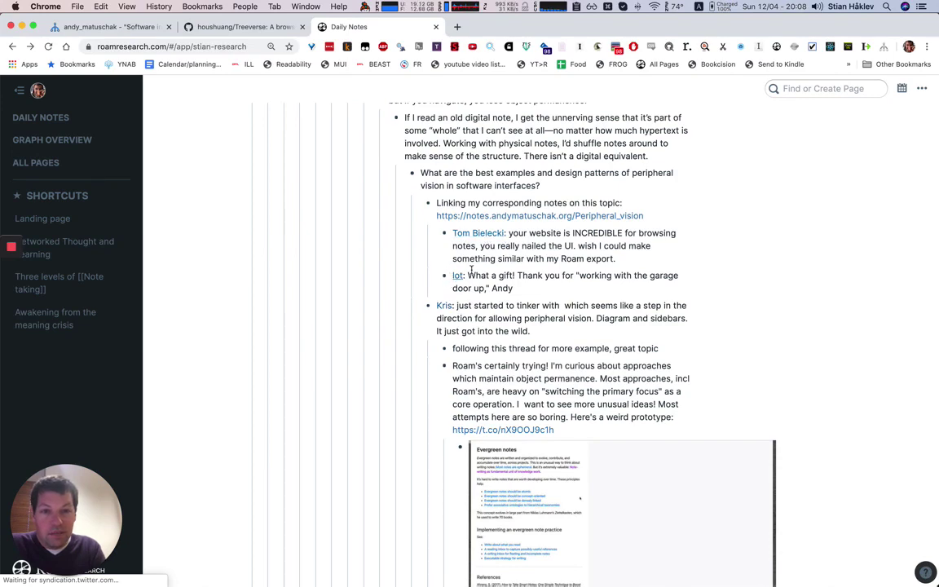
scroll(471, 268, "down", 2)
scroll(469, 269, "down", 4)
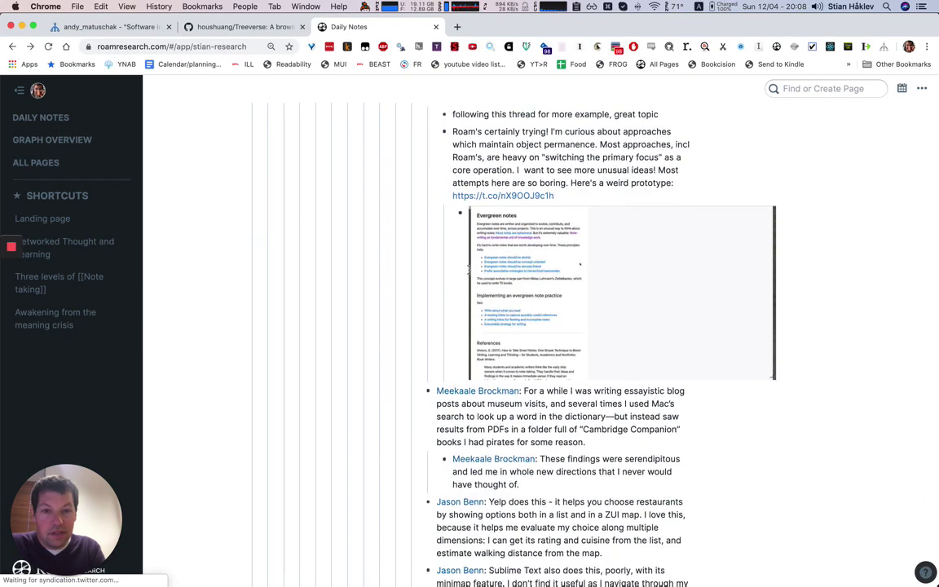
scroll(469, 244, "up", 2)
scroll(470, 228, "down", 5)
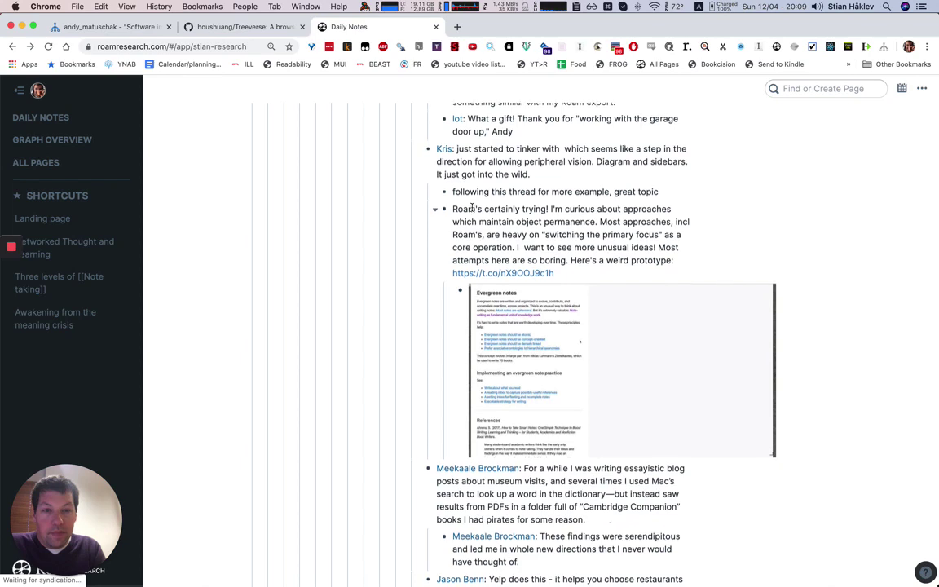
scroll(470, 244, "down", 1)
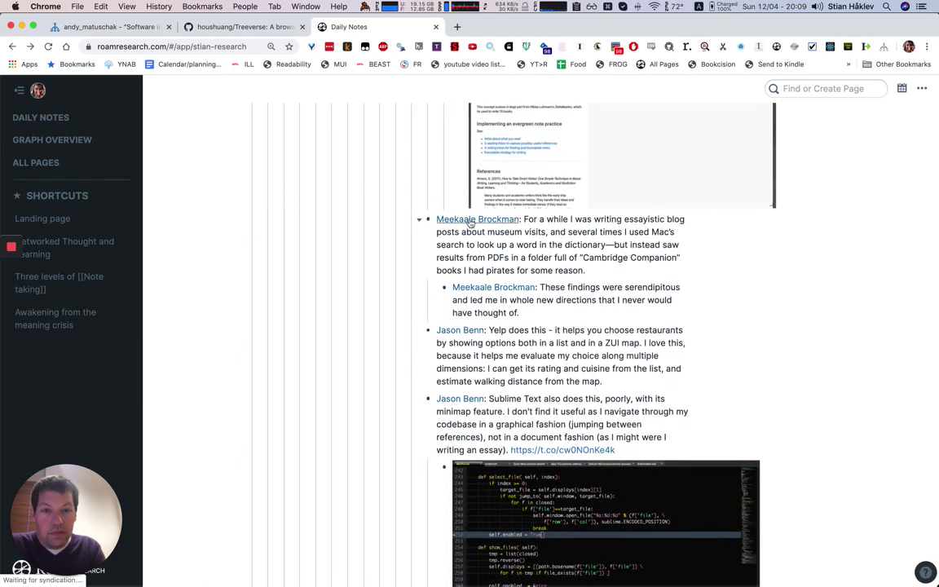
scroll(485, 319, "down", 2)
scroll(480, 309, "down", 8)
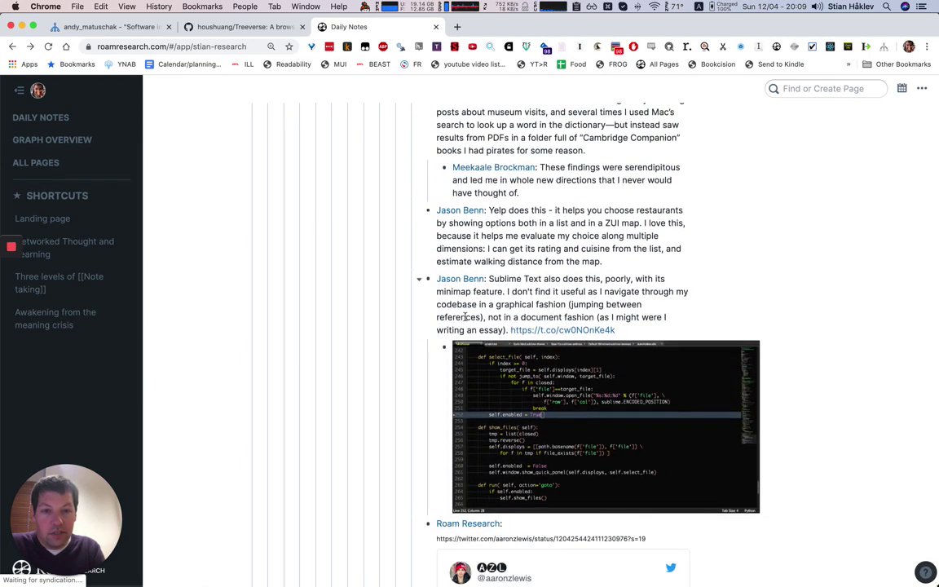
scroll(461, 204, "down", 13)
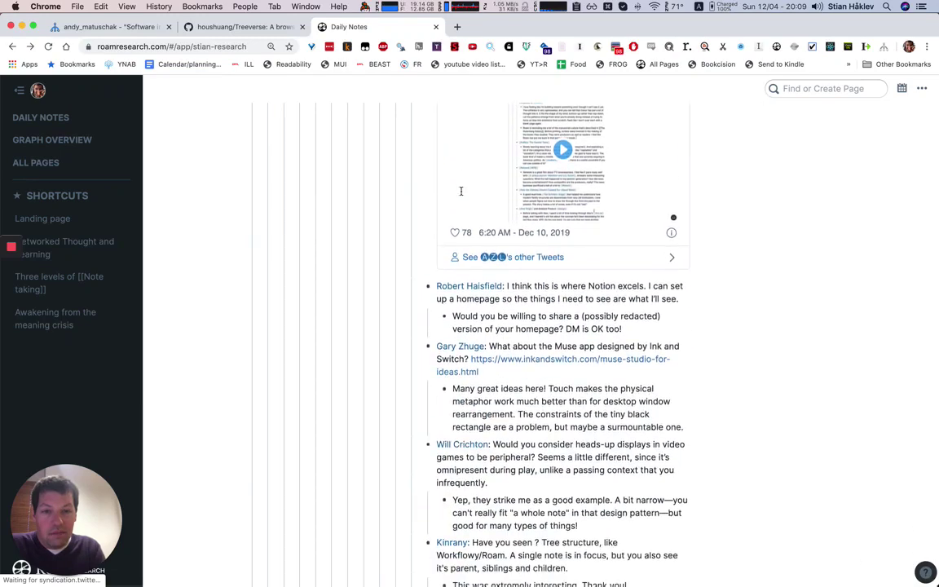
scroll(465, 222, "up", 6)
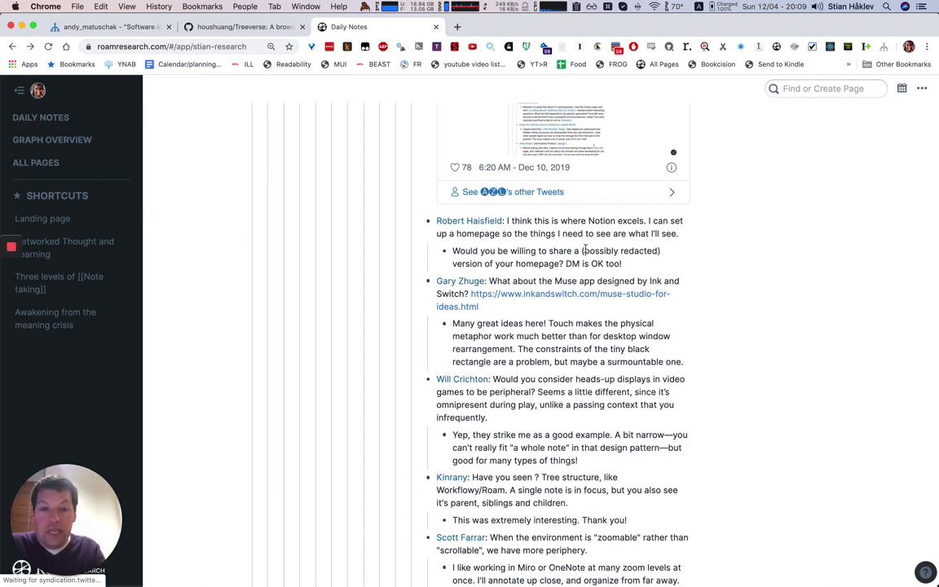
scroll(584, 253, "down", 8)
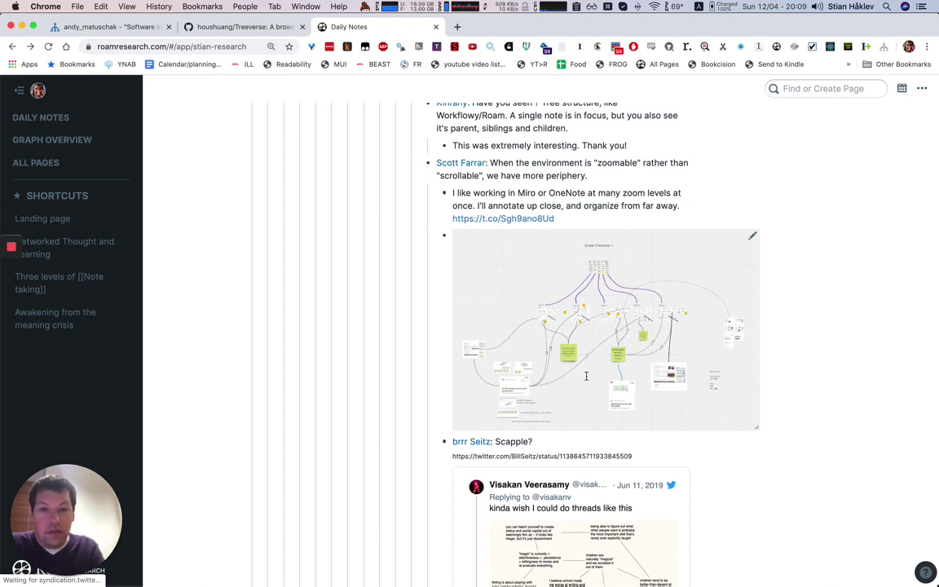
scroll(586, 375, "down", 15)
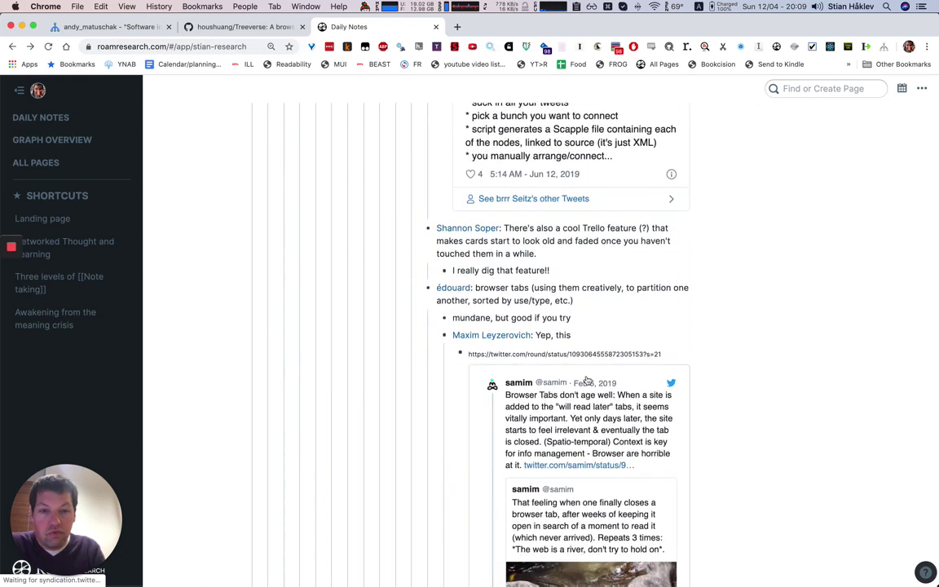